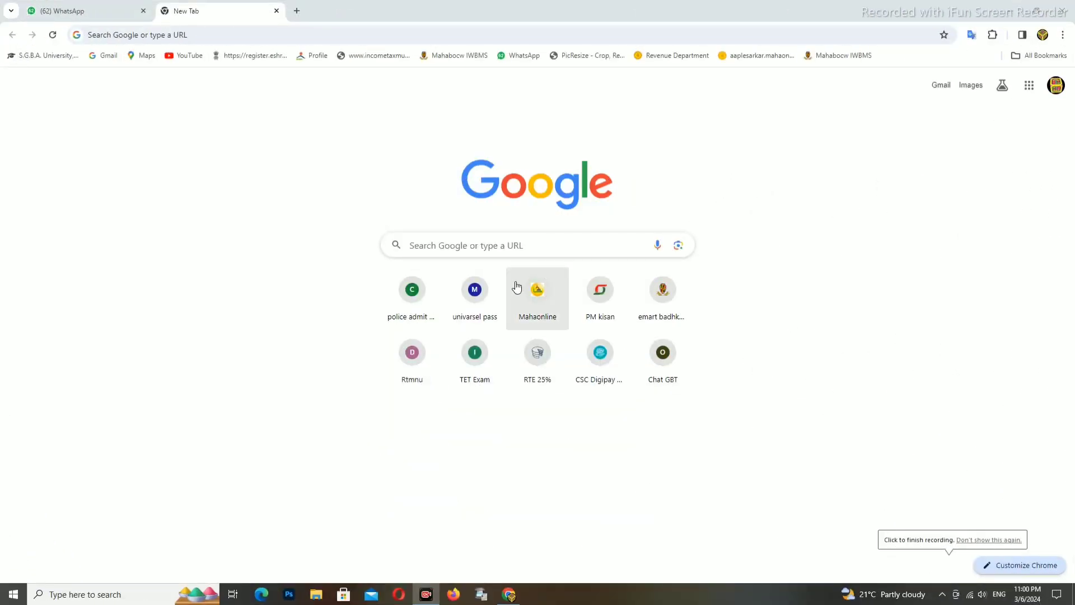
Sign in to the Mahaonline VLE portal with the saved credentials and open the eDistrict application status page.
click(537, 290)
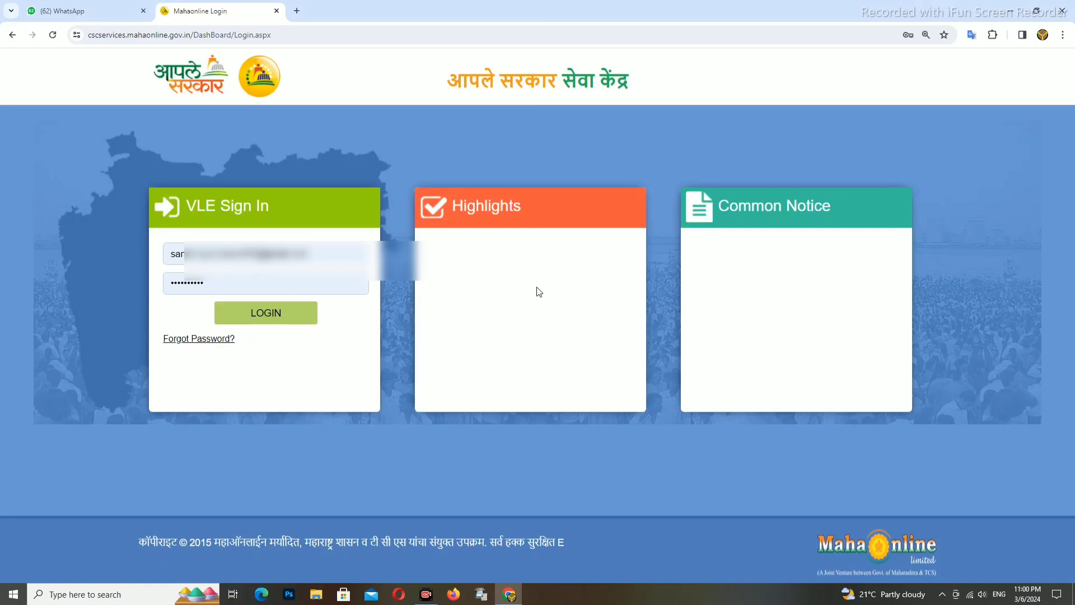
click(267, 320)
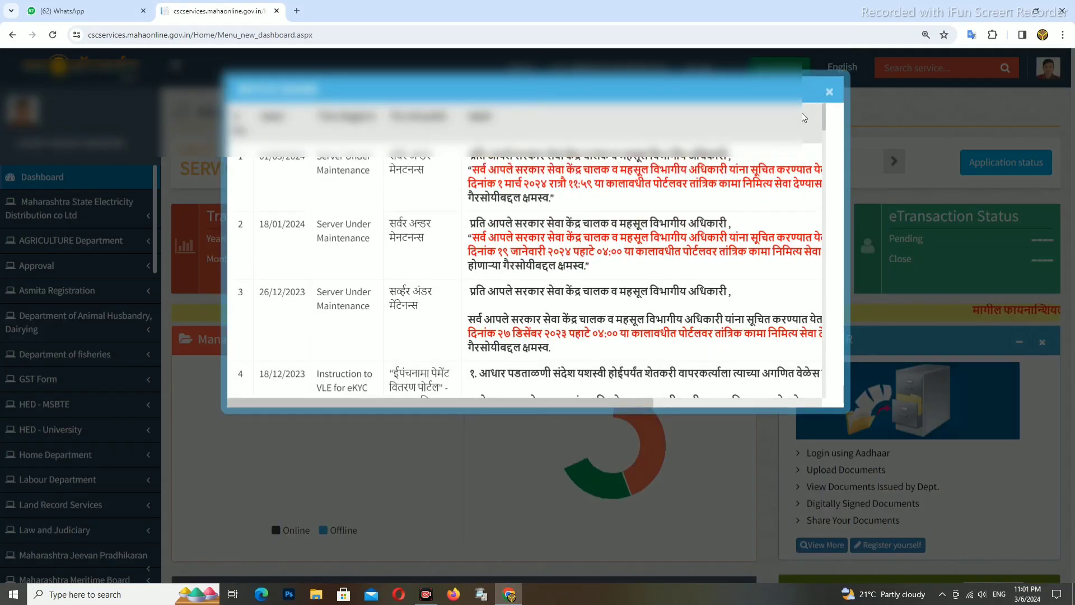
click(826, 91)
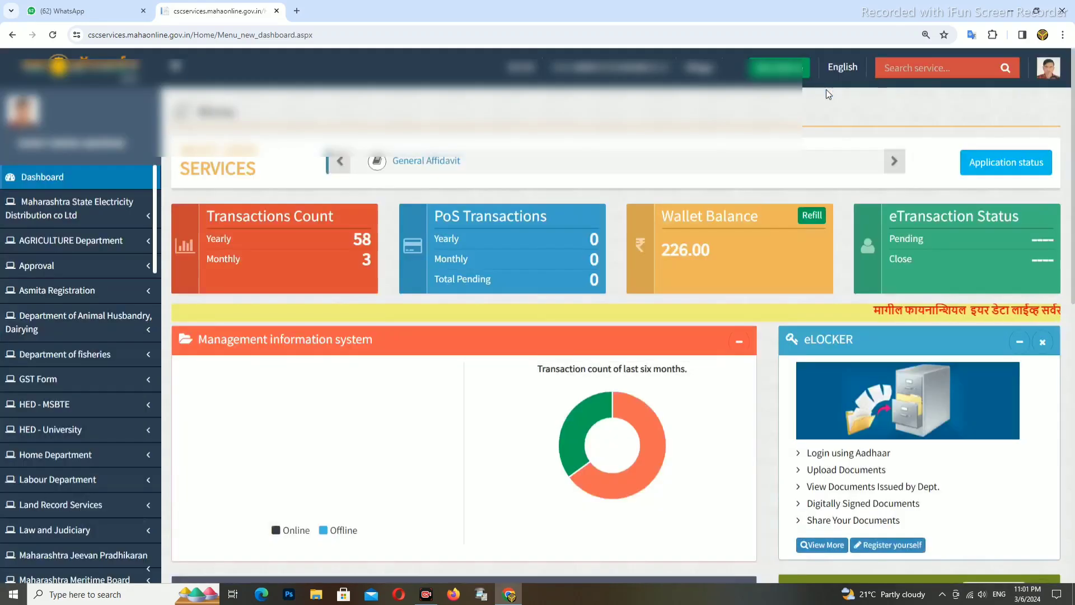
scroll(672, 401, down, 4)
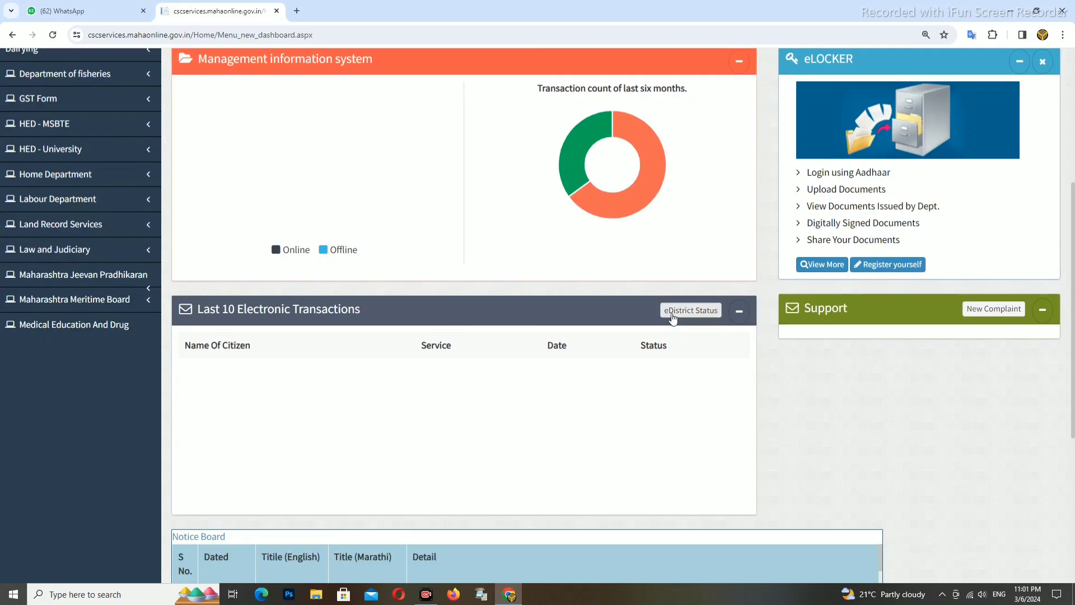
click(693, 314)
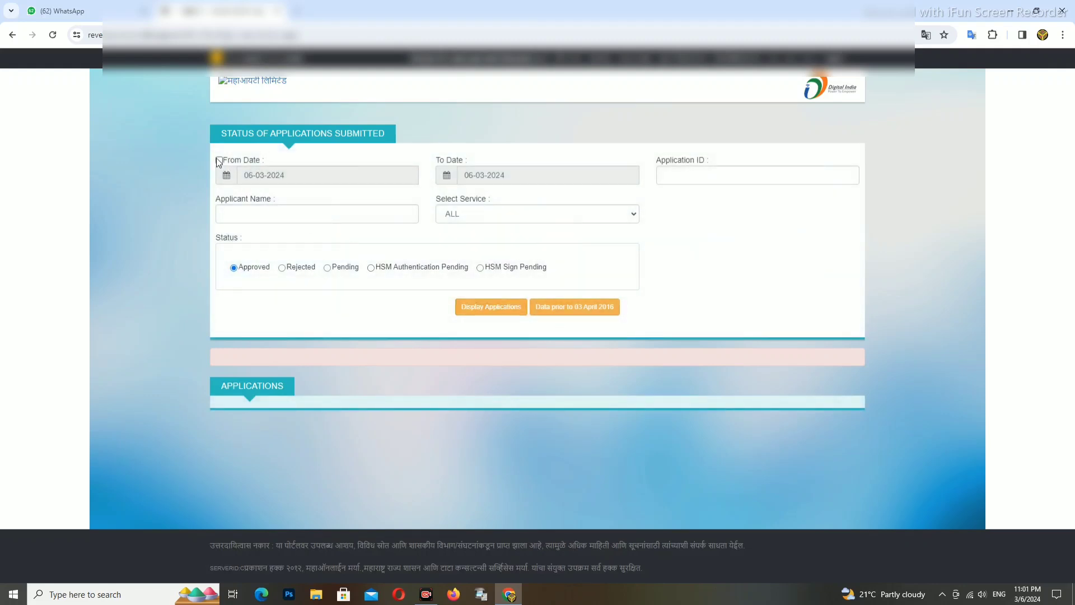
Display the approved applications submitted from 25/02/2024 to 29/02/2024.
click(219, 161)
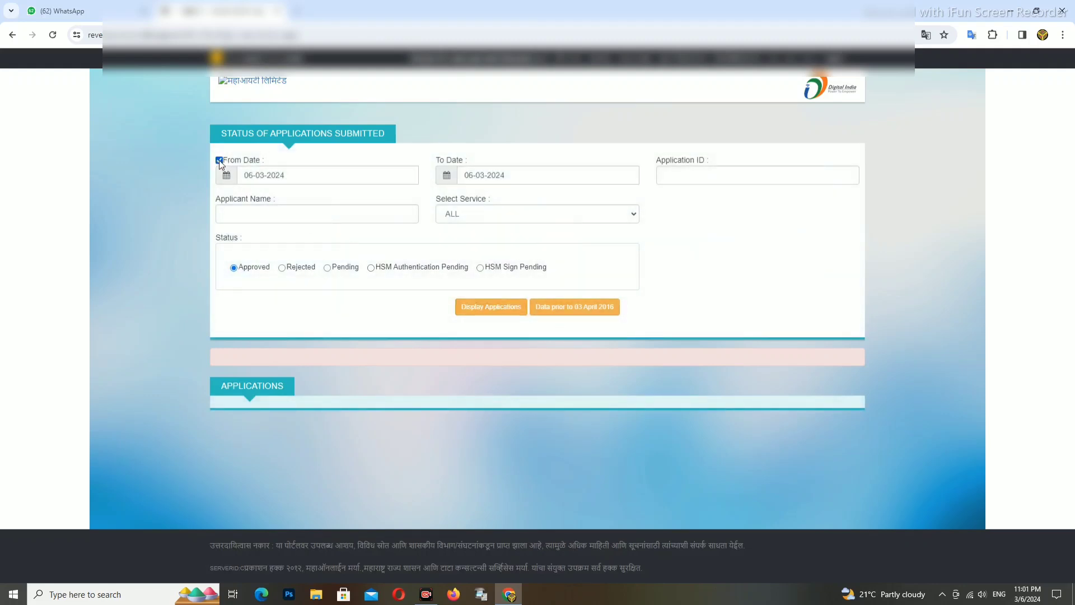
click(252, 179)
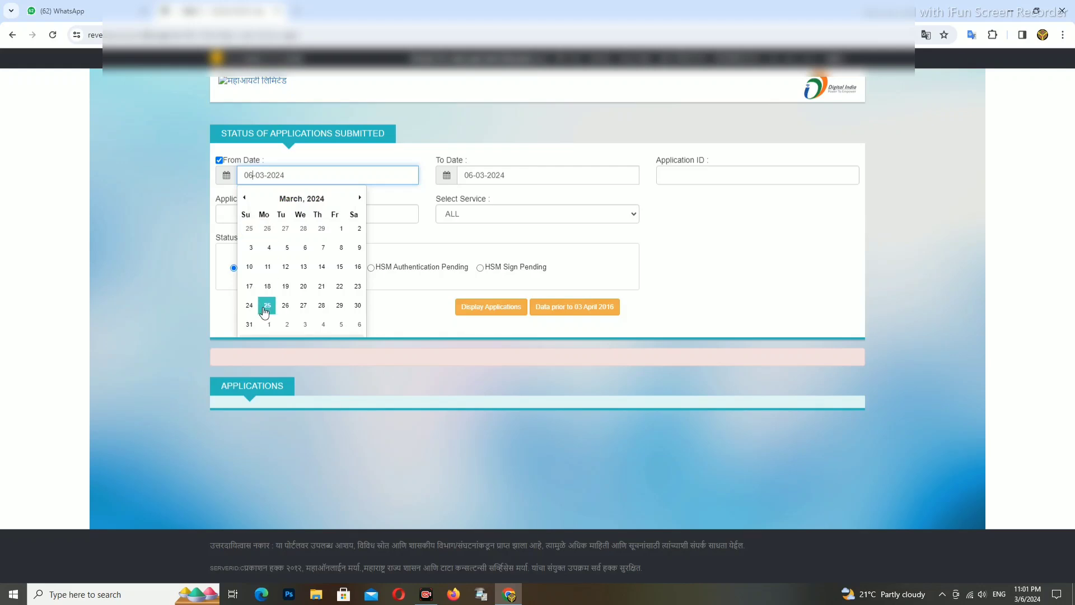
click(244, 198)
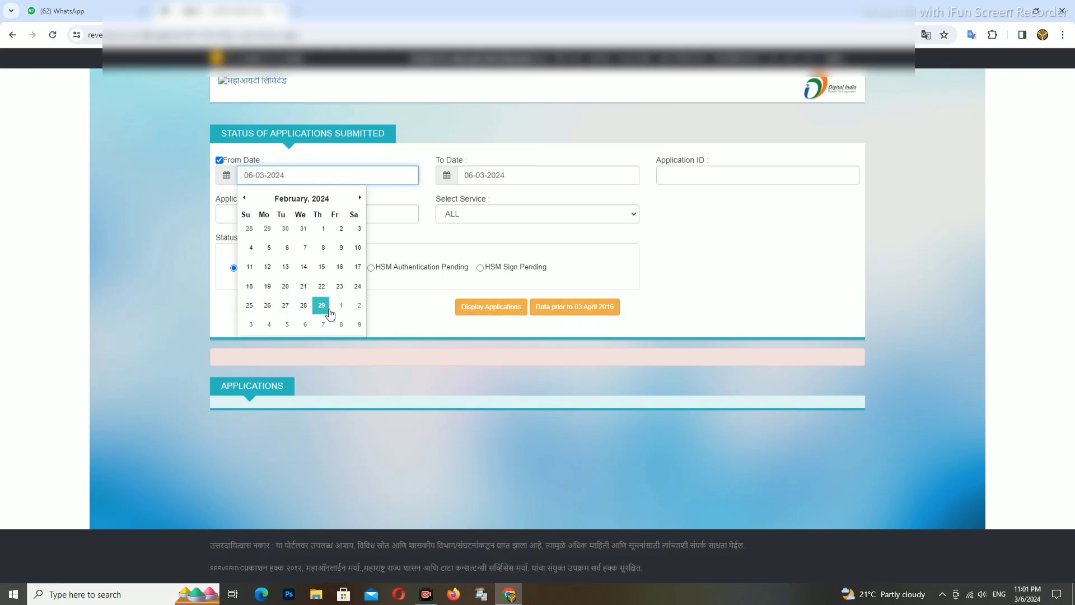
click(250, 305)
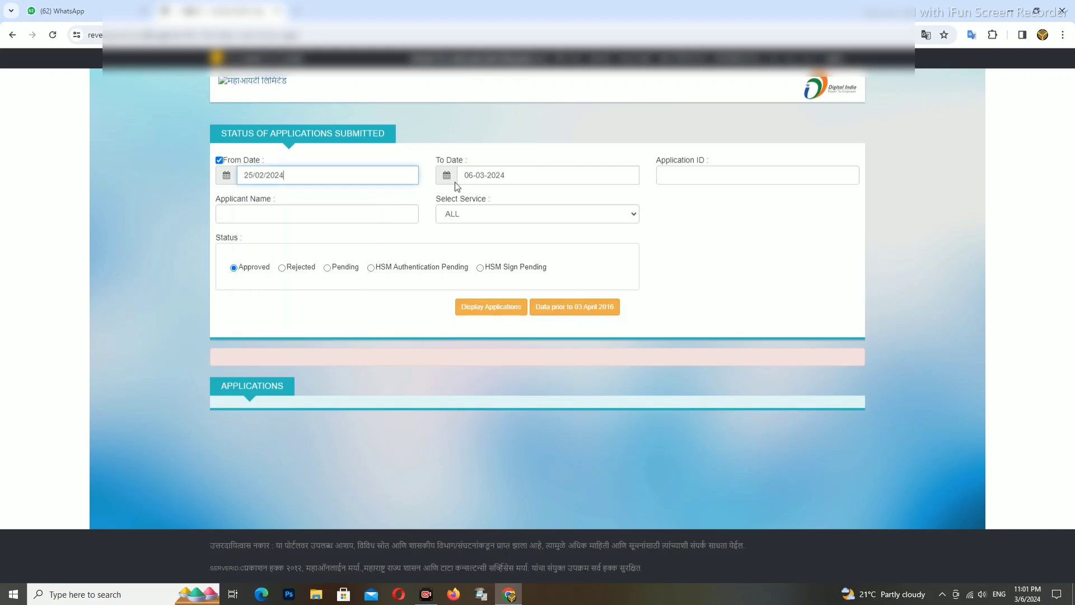
click(467, 176)
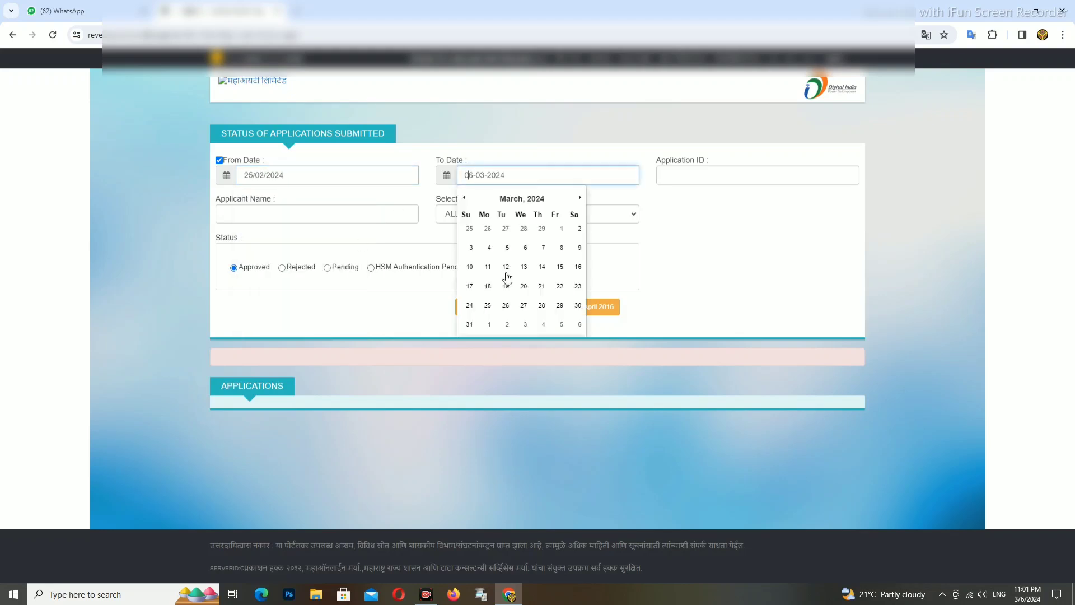
click(465, 198)
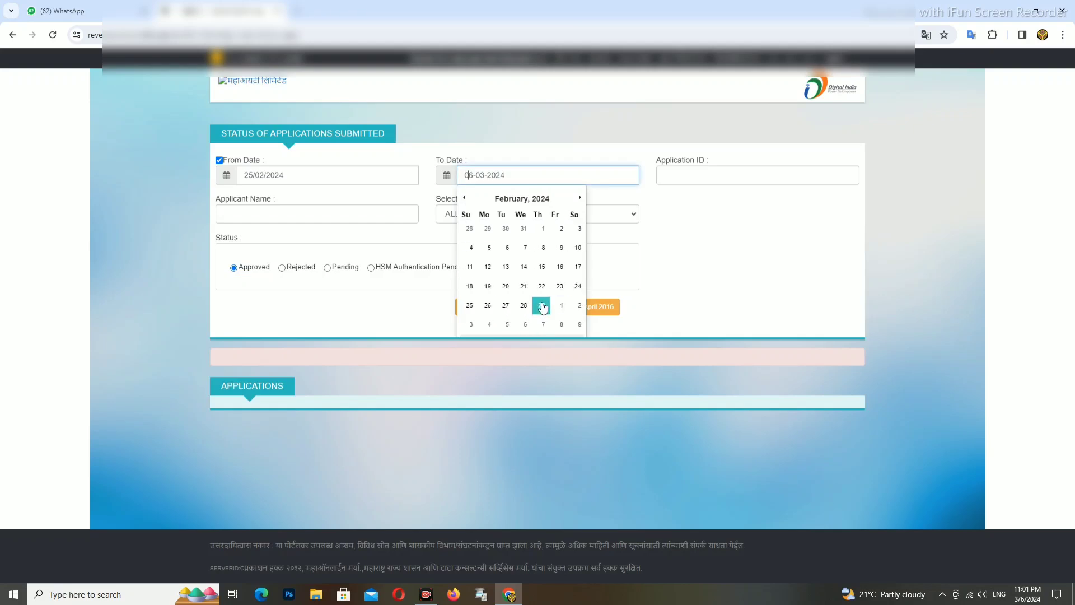
click(542, 305)
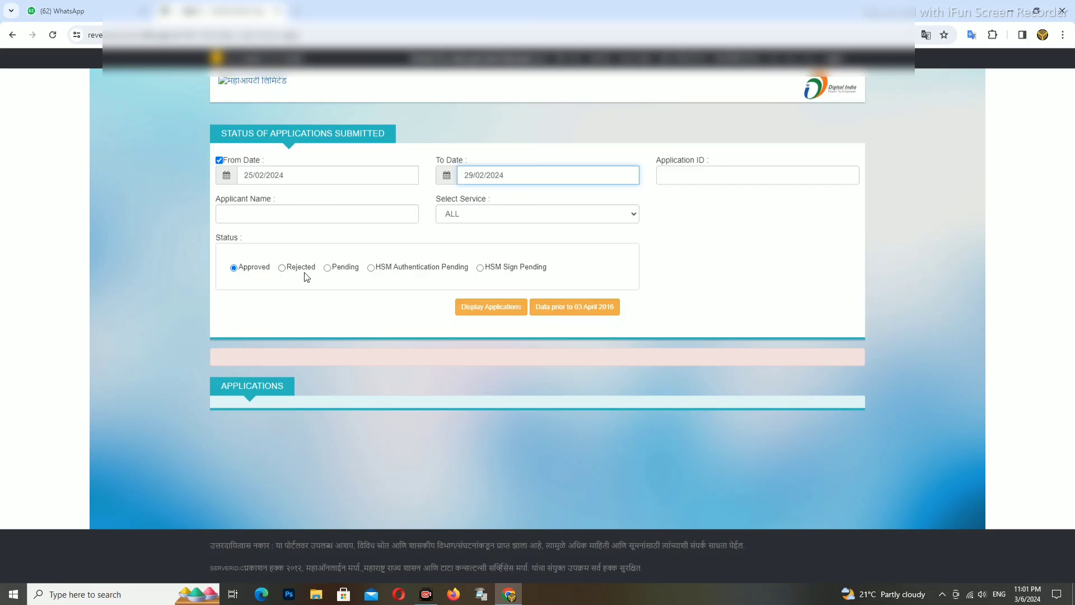
click(479, 307)
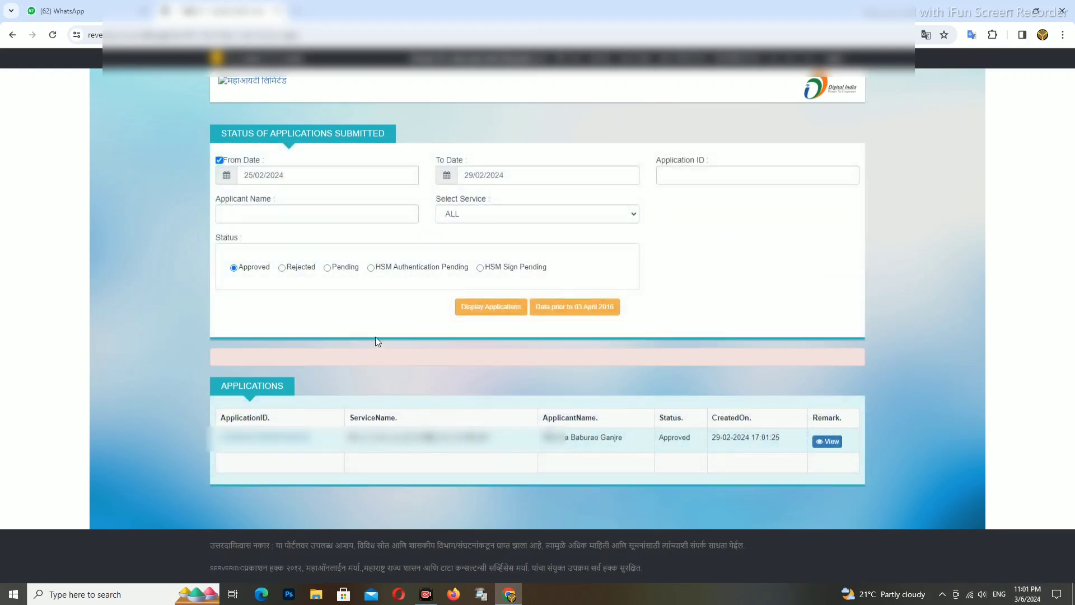
Display the Pending applications for the same date range and view the details of the listed application.
click(327, 268)
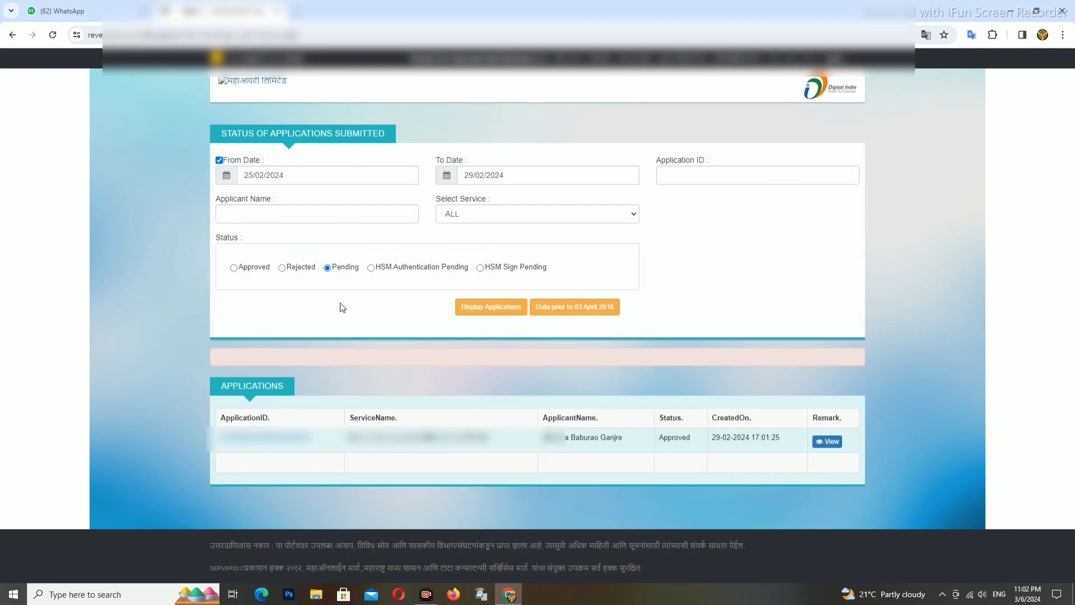
click(483, 312)
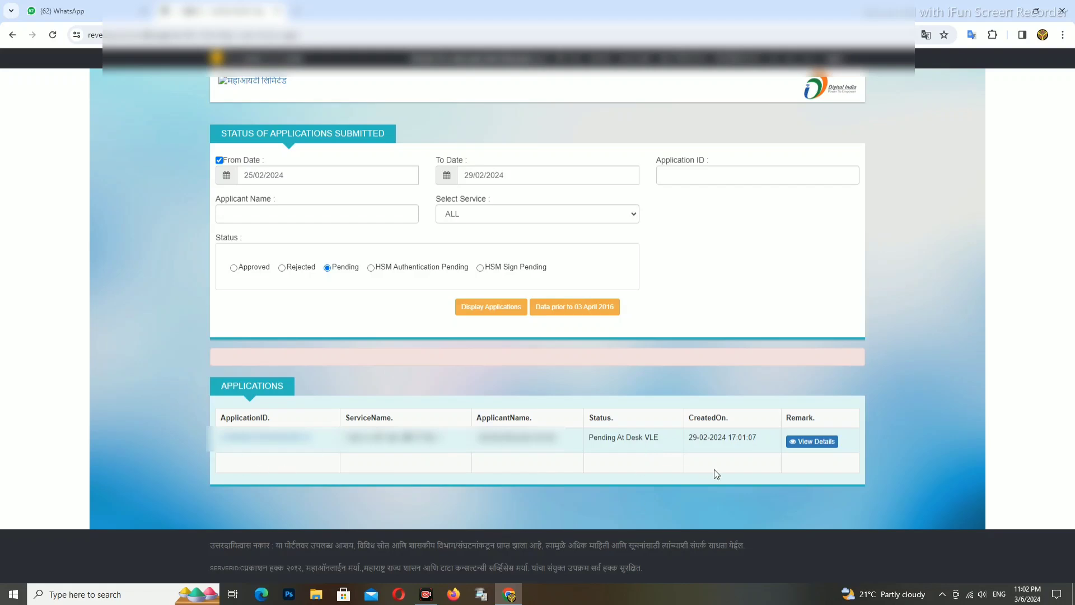
click(812, 442)
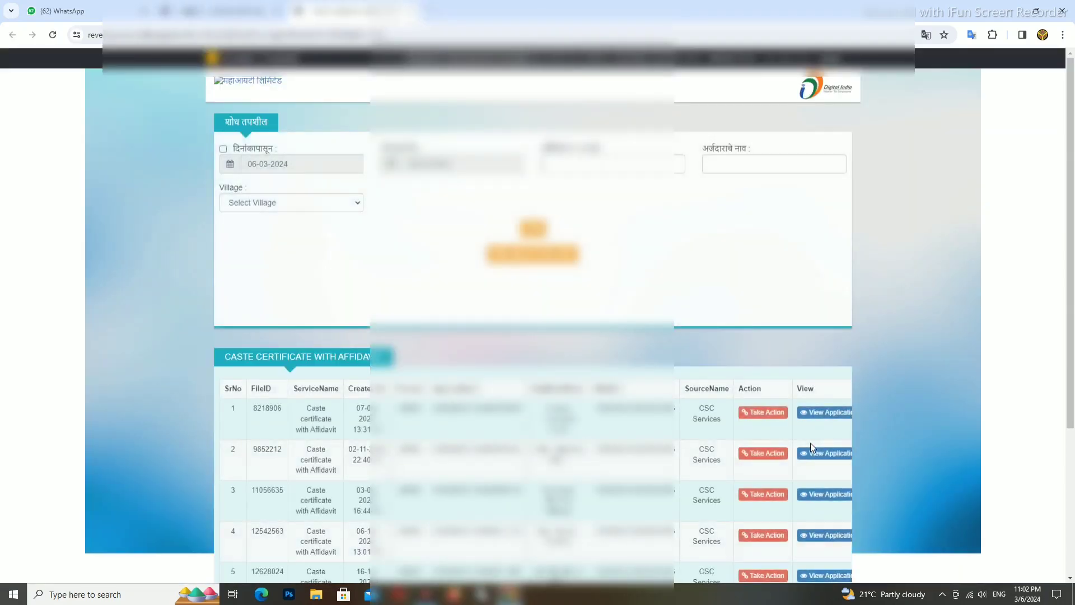
Take action on the seventh Caste certificate with Affidavit application in the pending list.
scroll(554, 474, down, 3)
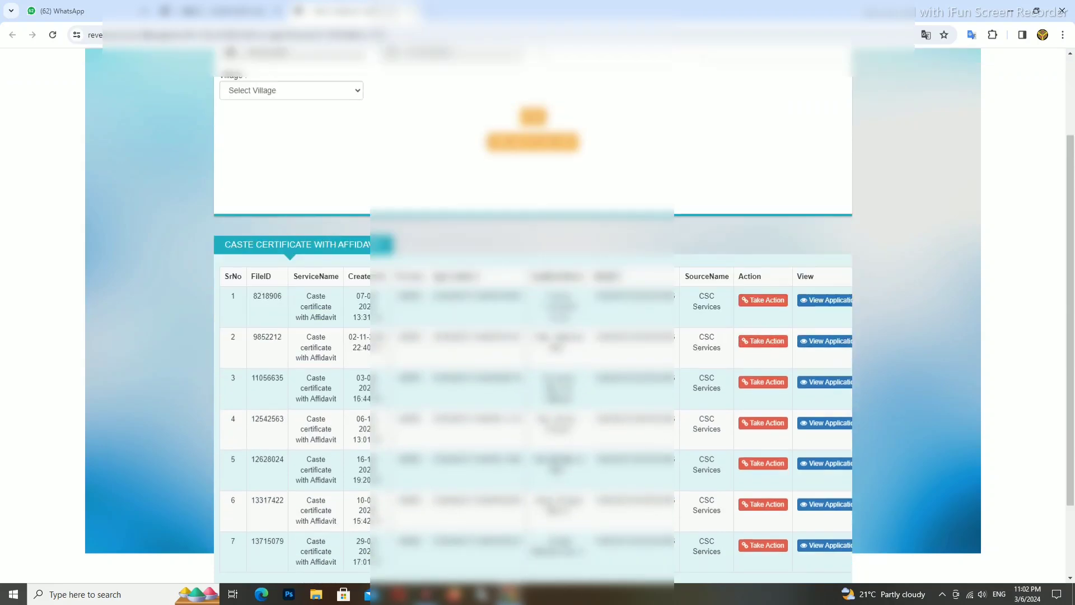
scroll(504, 428, down, 1)
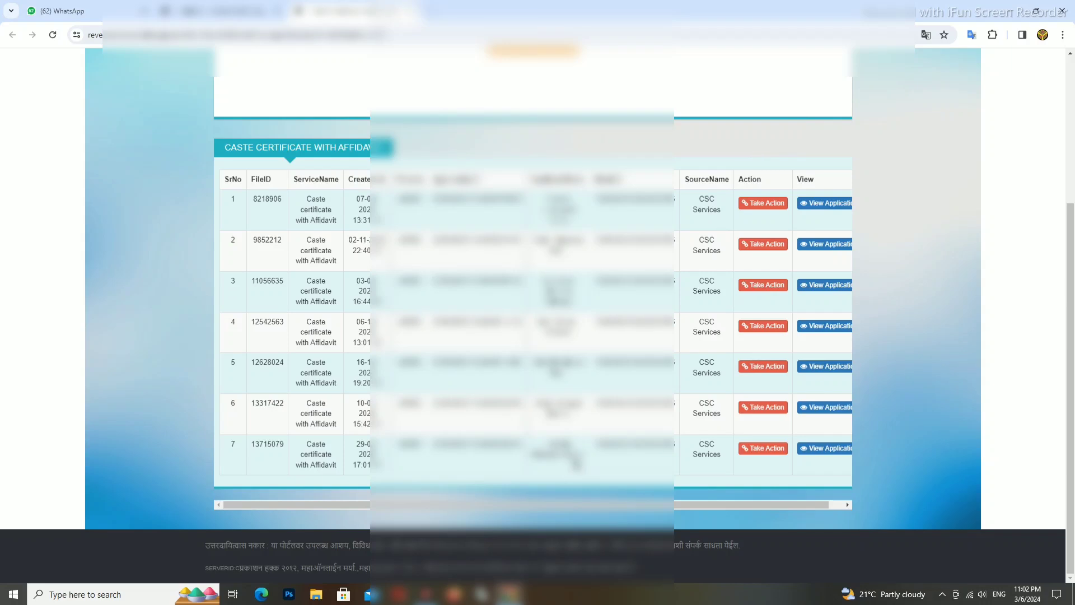
drag(541, 441, 585, 466)
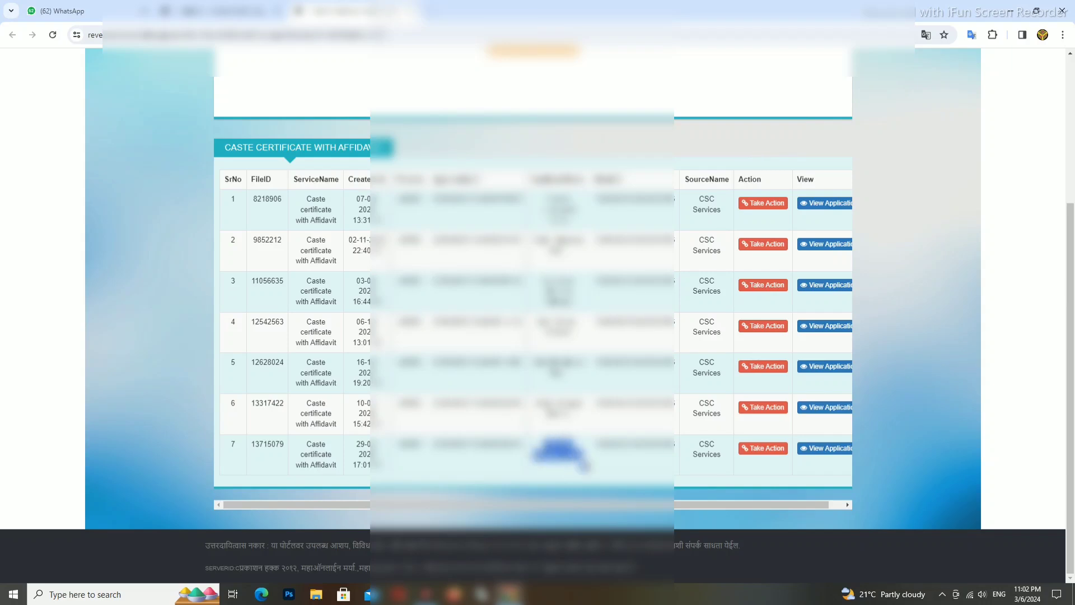
click(764, 450)
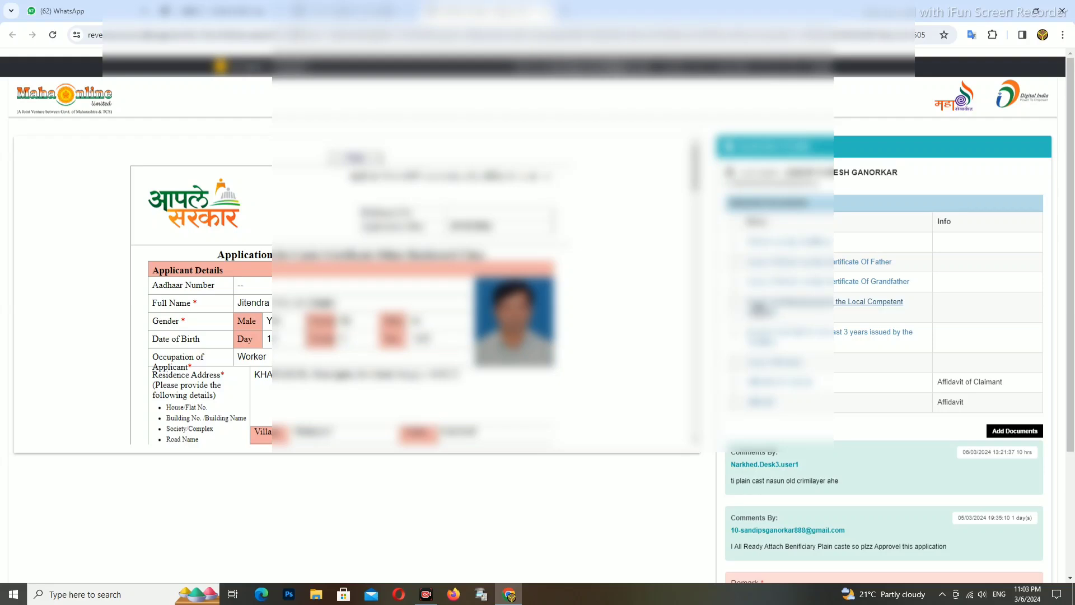
Examine the attached Caste Certificate issued by the Local Competent Authority, and close its preview.
click(757, 307)
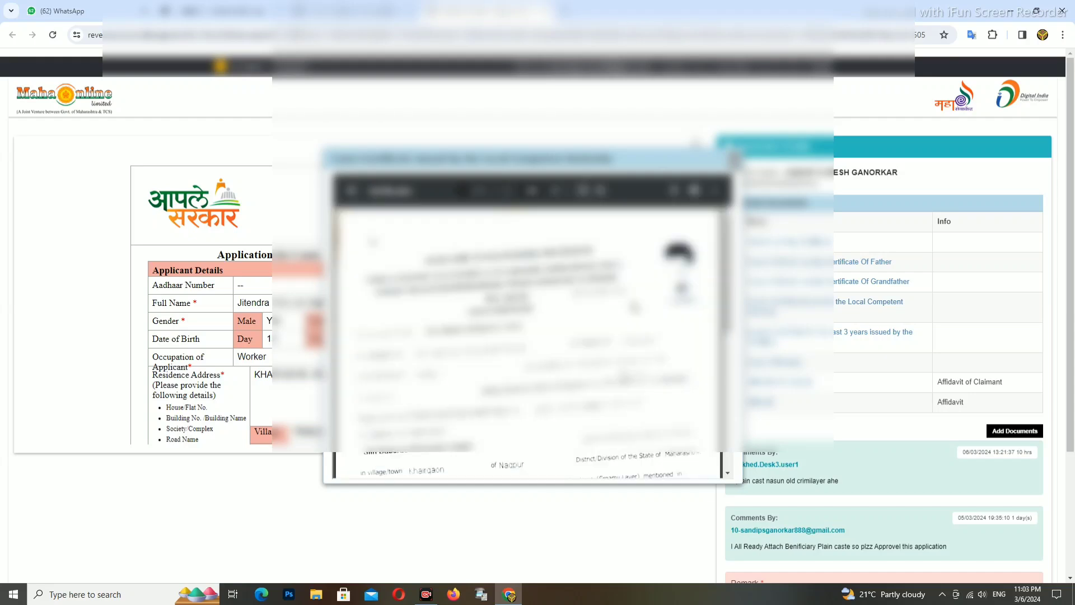
scroll(549, 348, down, 1)
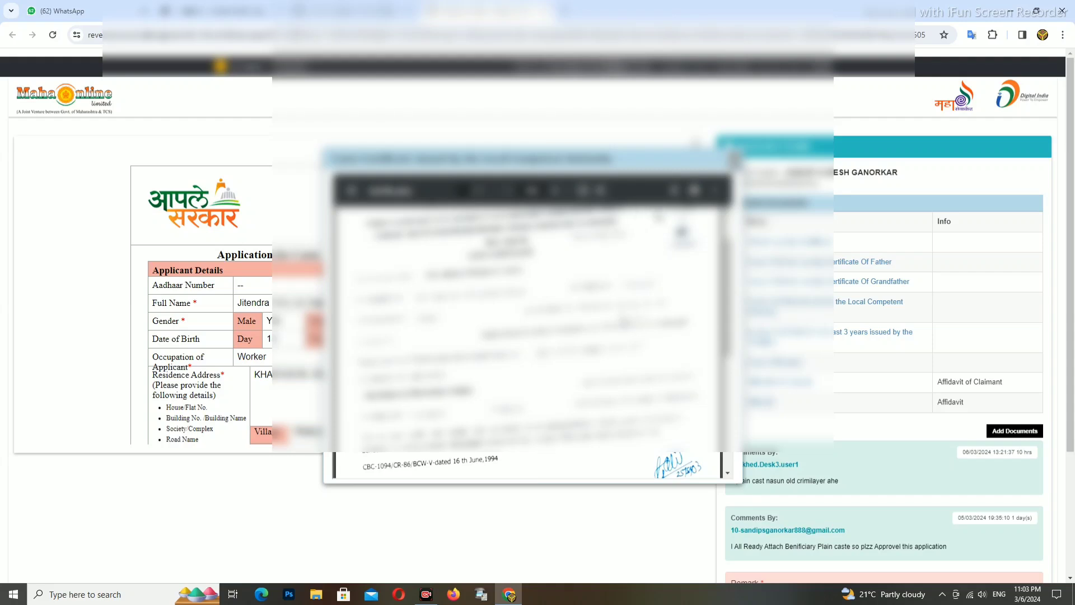
click(735, 159)
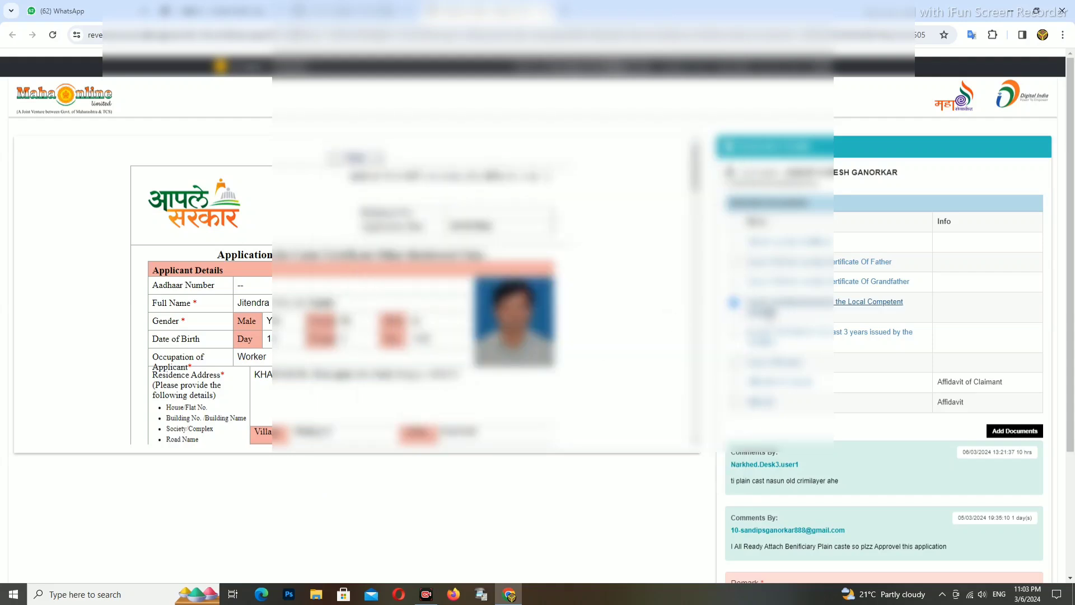
Open the application's document attachment page and view the uploaded Caste Certificate issued by the Local Competent Authority.
click(1003, 434)
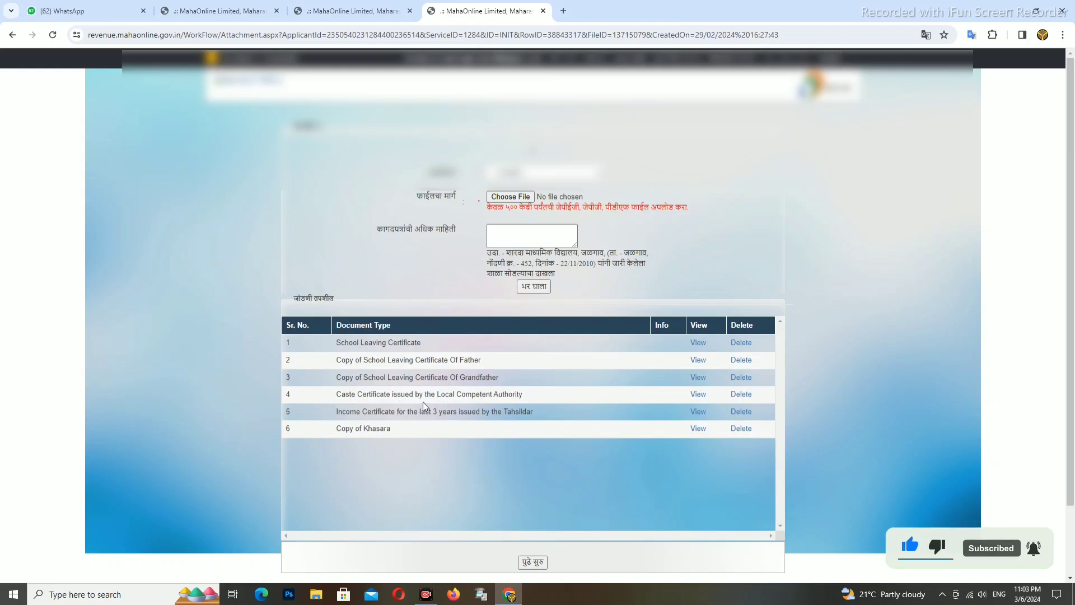
click(698, 395)
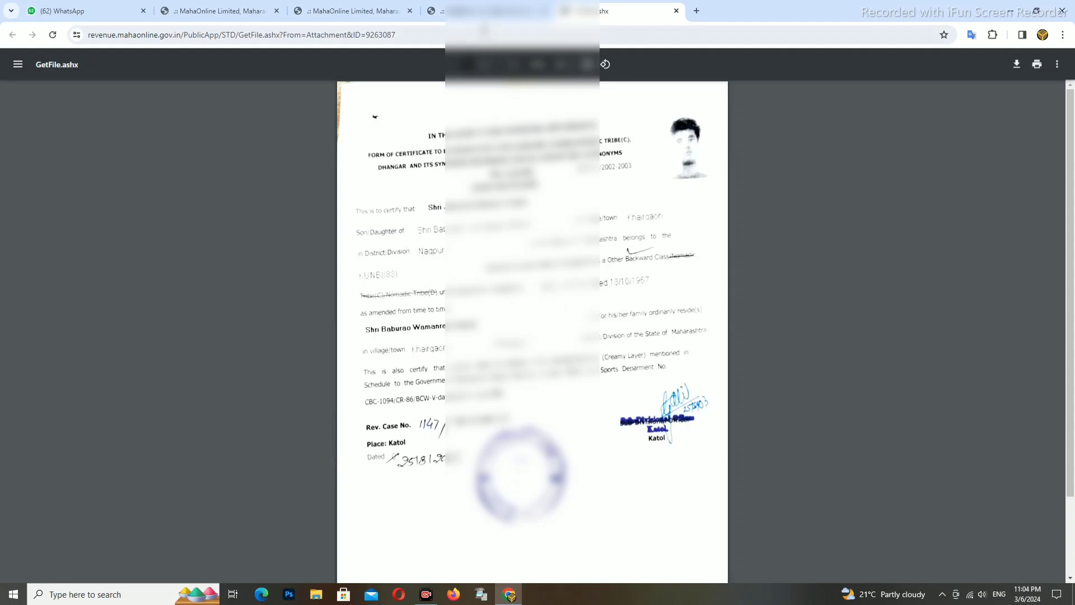
click(437, 11)
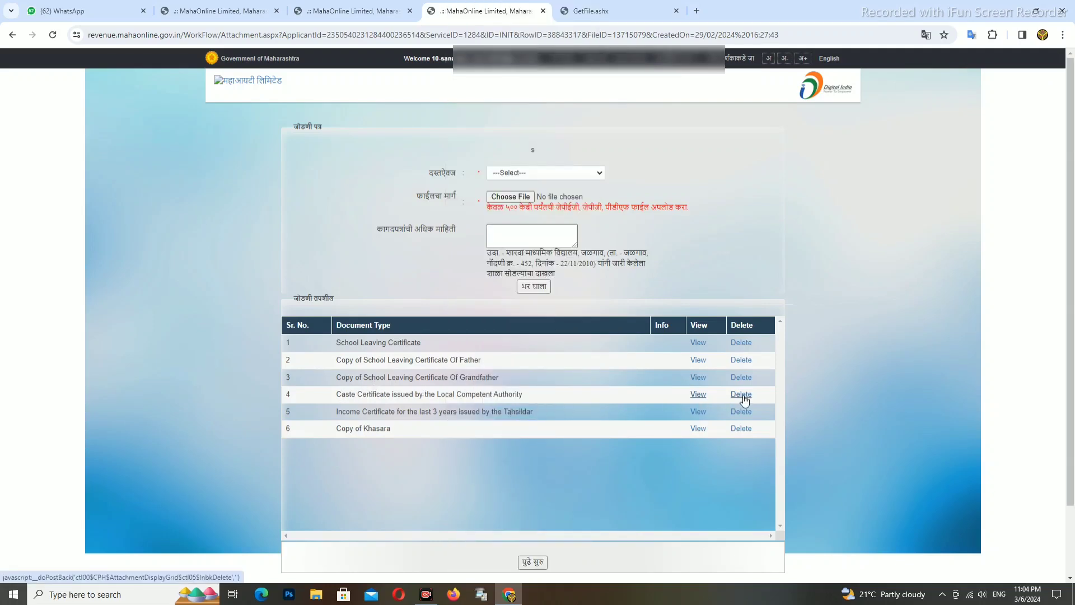
Delete the Caste Certificate issued by the Local Competent Authority from the attached documents.
click(741, 395)
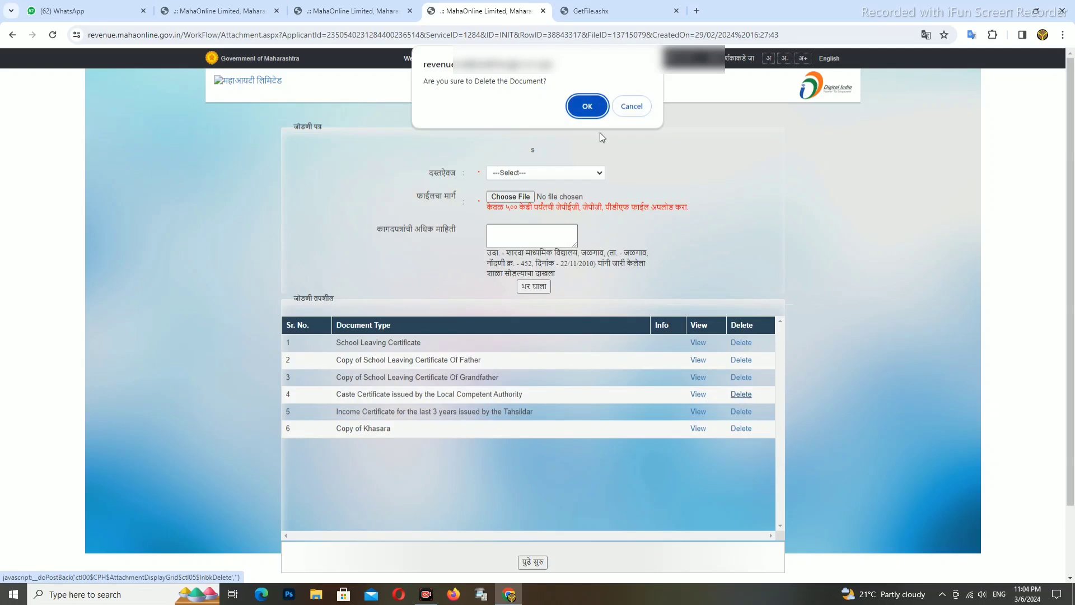
click(582, 106)
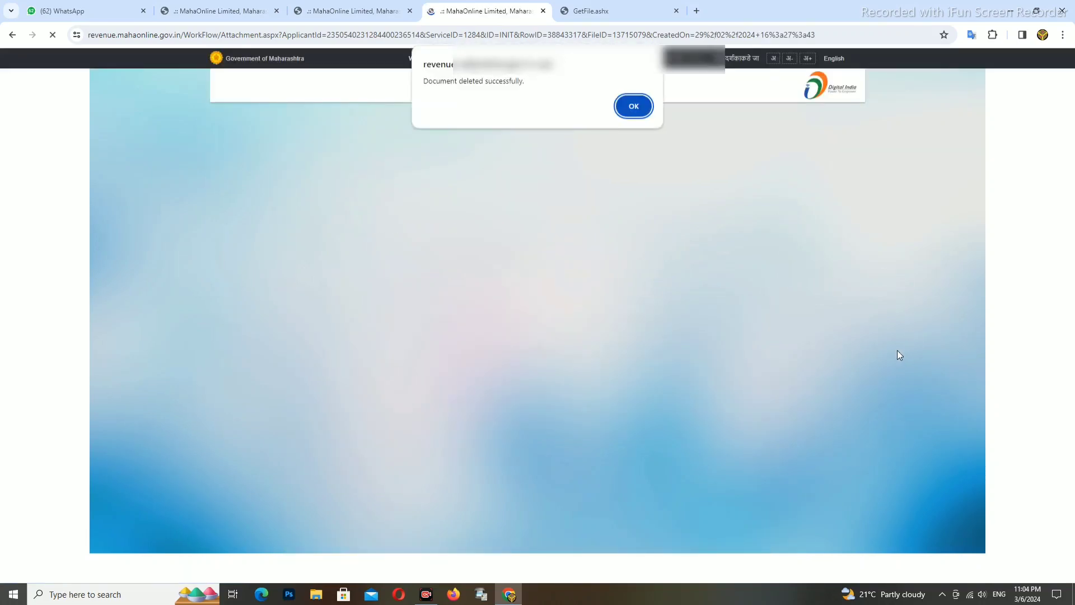
click(634, 106)
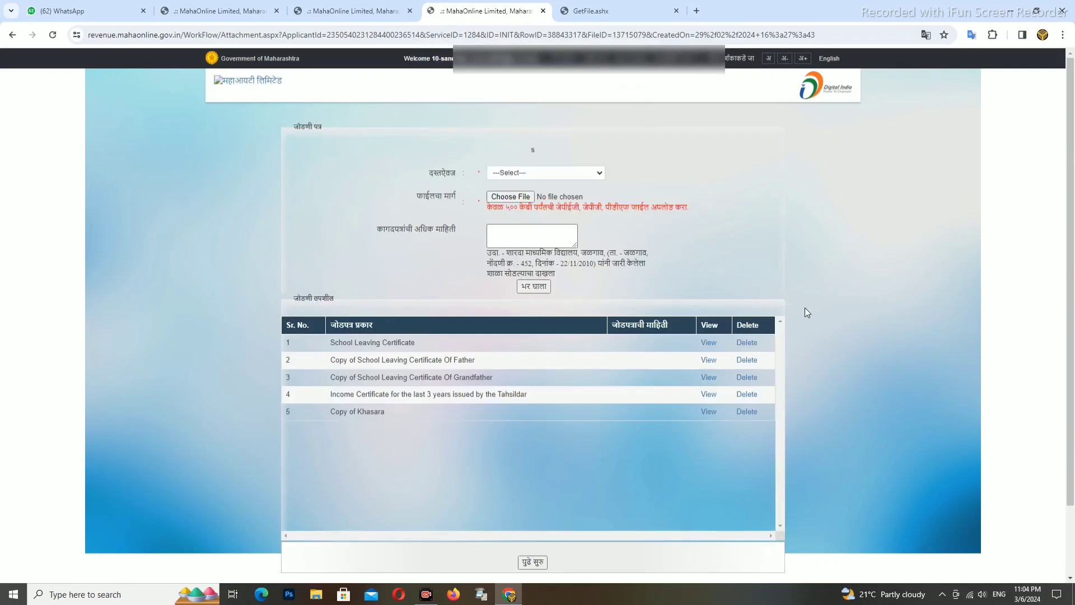
Set the document type for the new attachment to Caste Certificate issued by the Local Competent Authority.
click(526, 176)
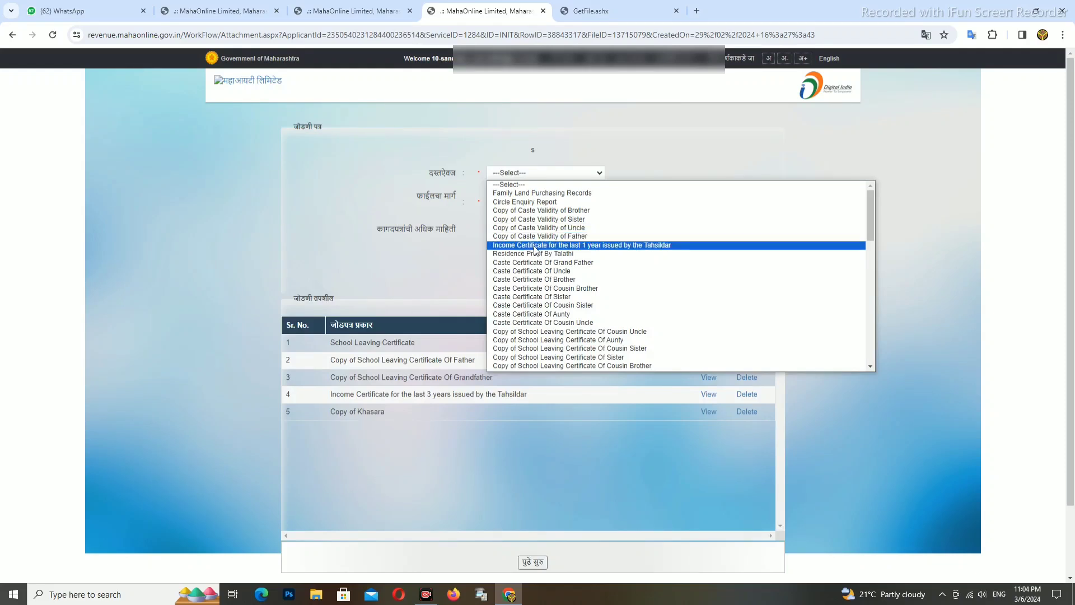
scroll(536, 266, down, 2)
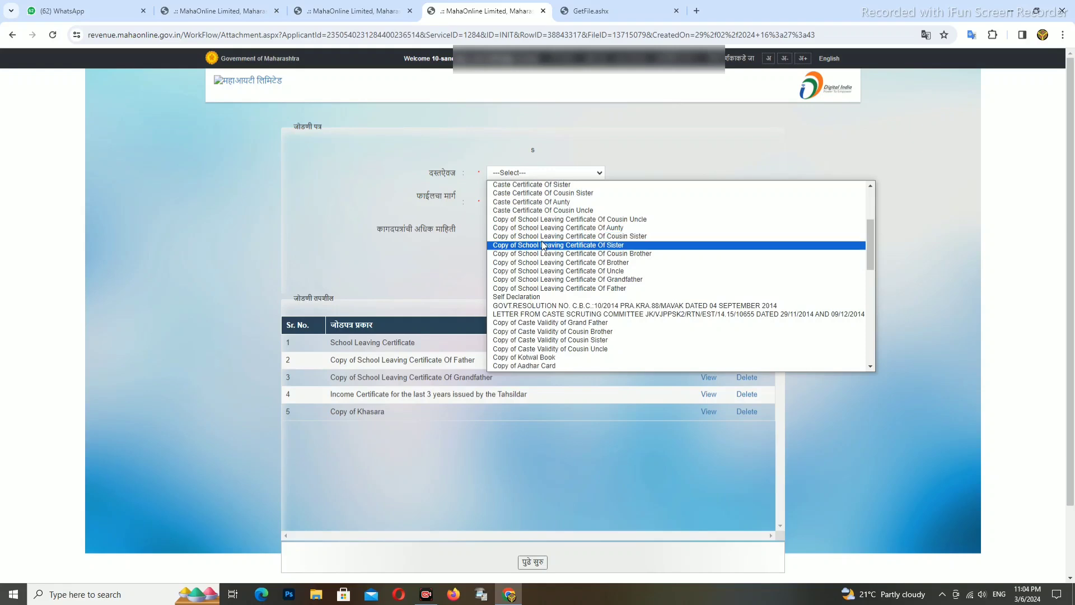
scroll(543, 246, down, 2)
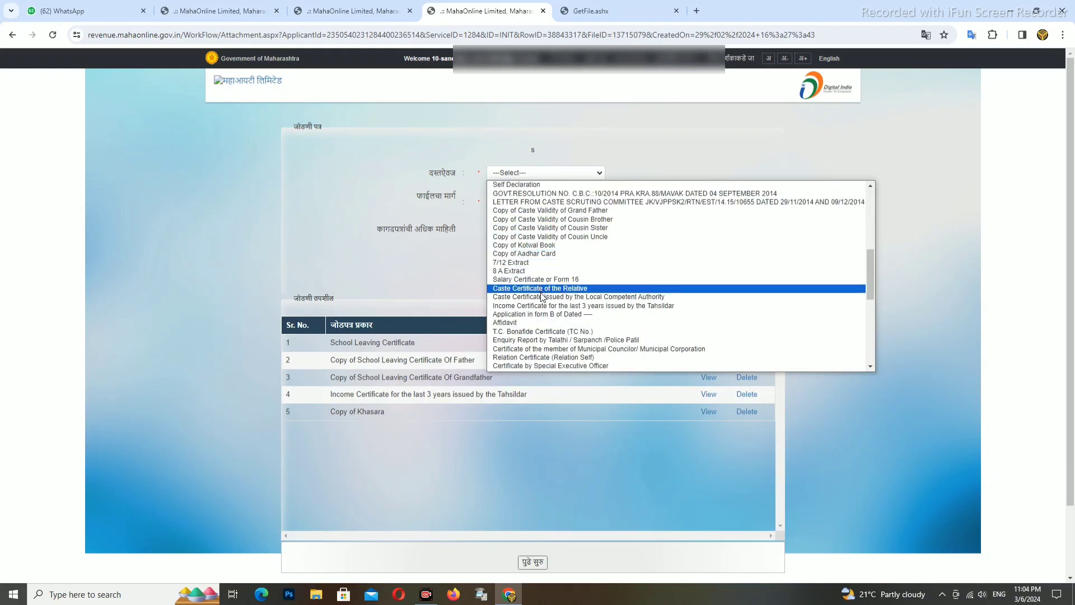
scroll(542, 291, down, 2)
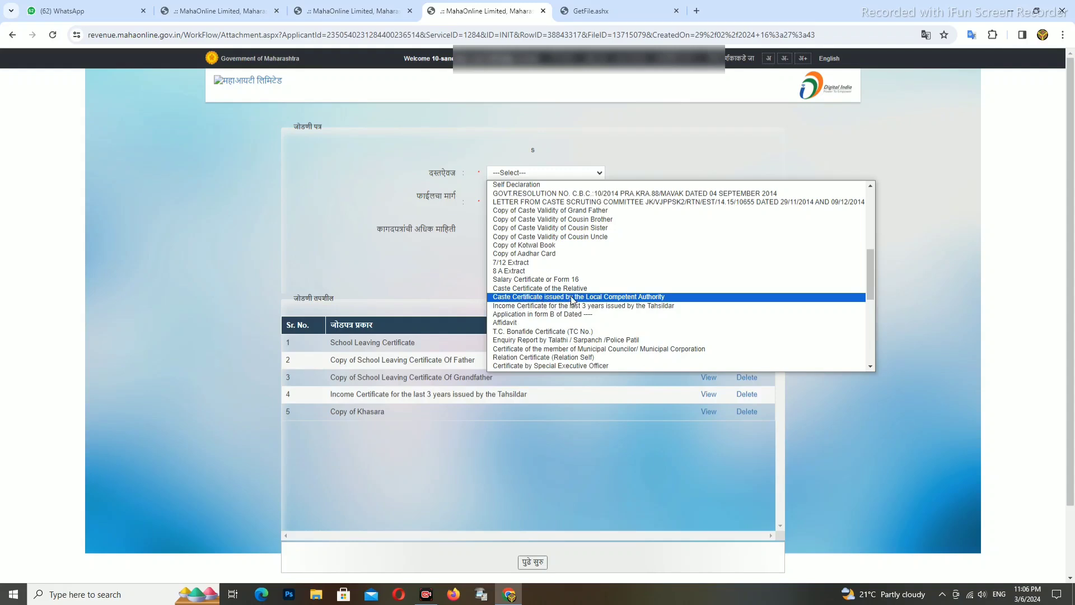
click(622, 299)
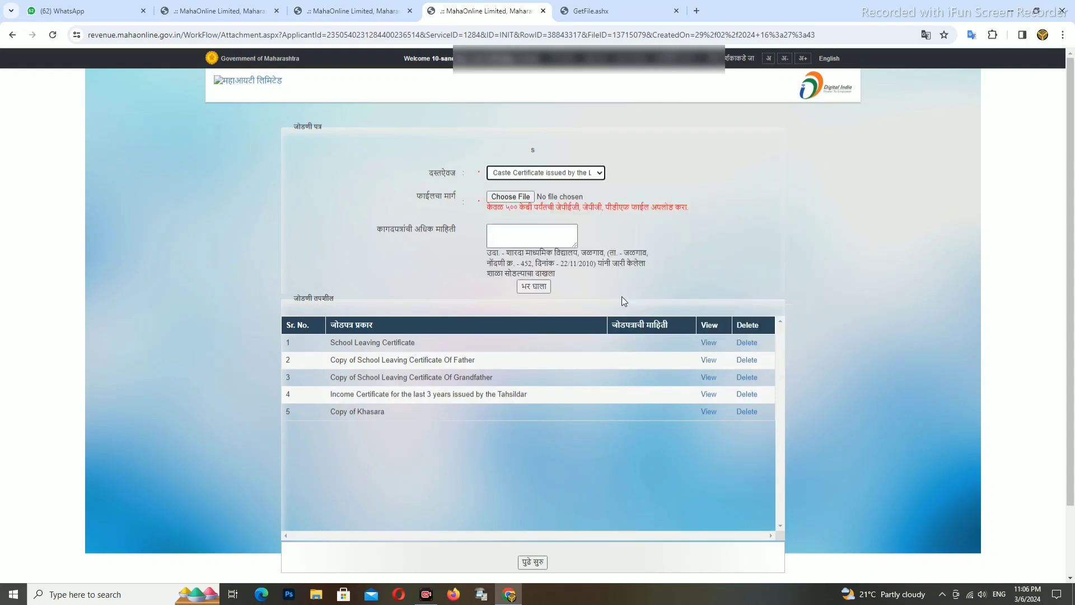
Choose the applicant's caste certificate JPEG from the Downloads folder and add it to the application's attached documents.
click(506, 197)
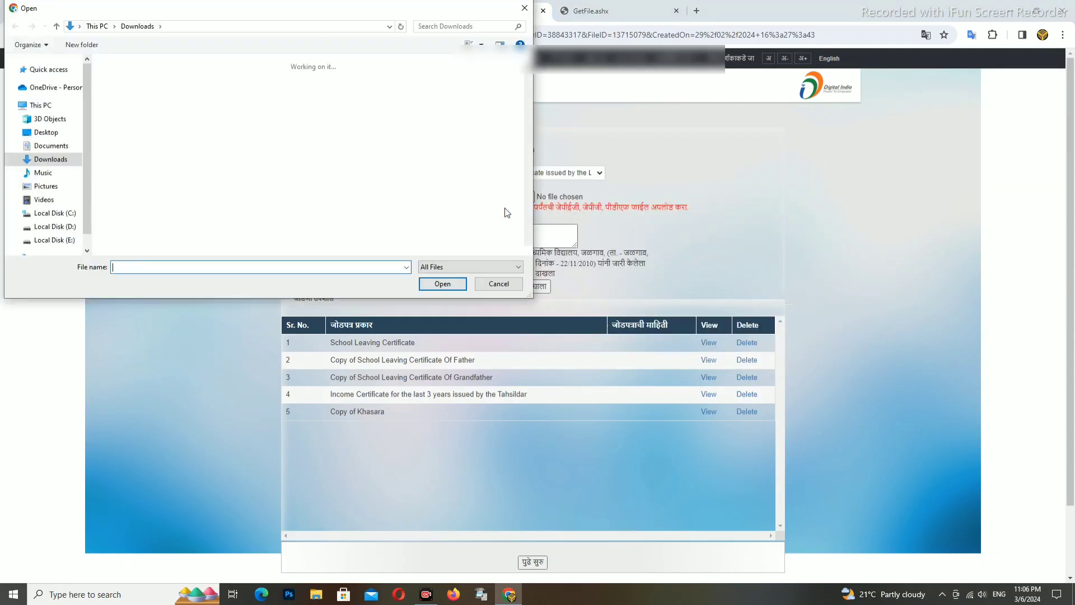
click(45, 186)
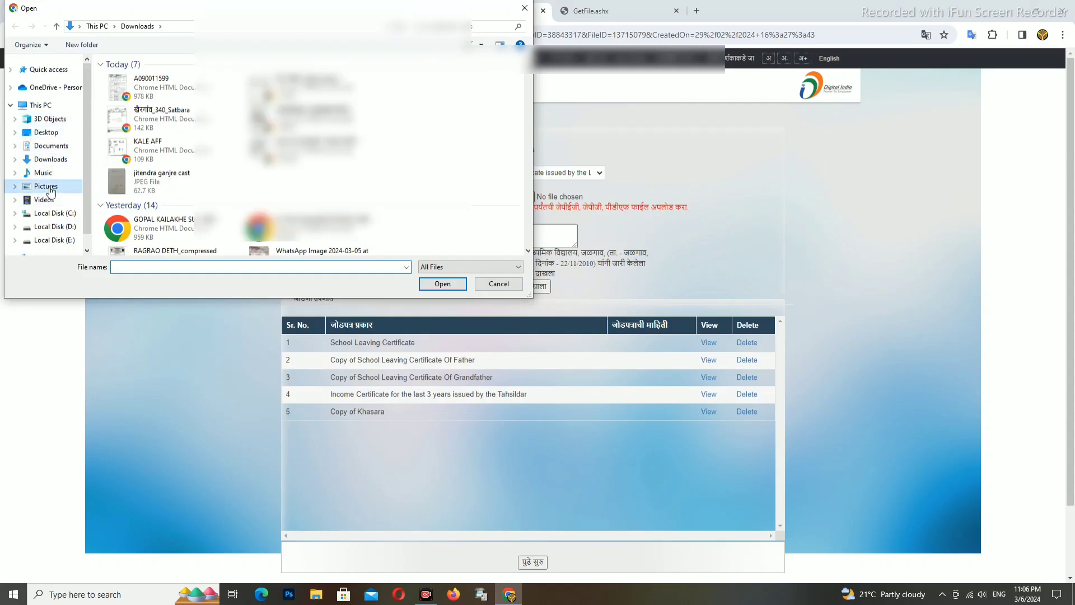
click(49, 159)
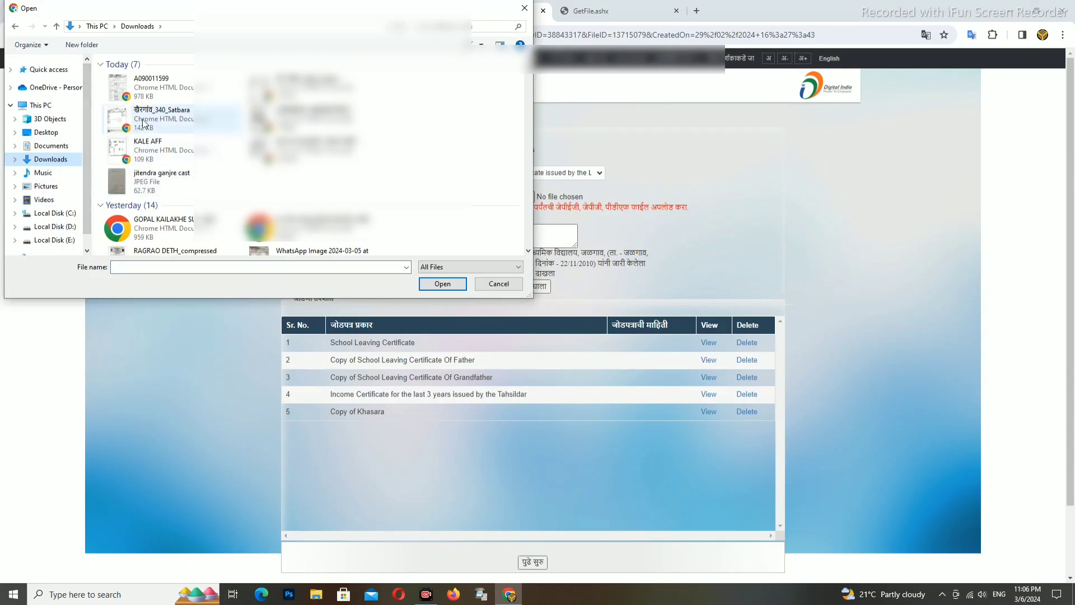
click(158, 185)
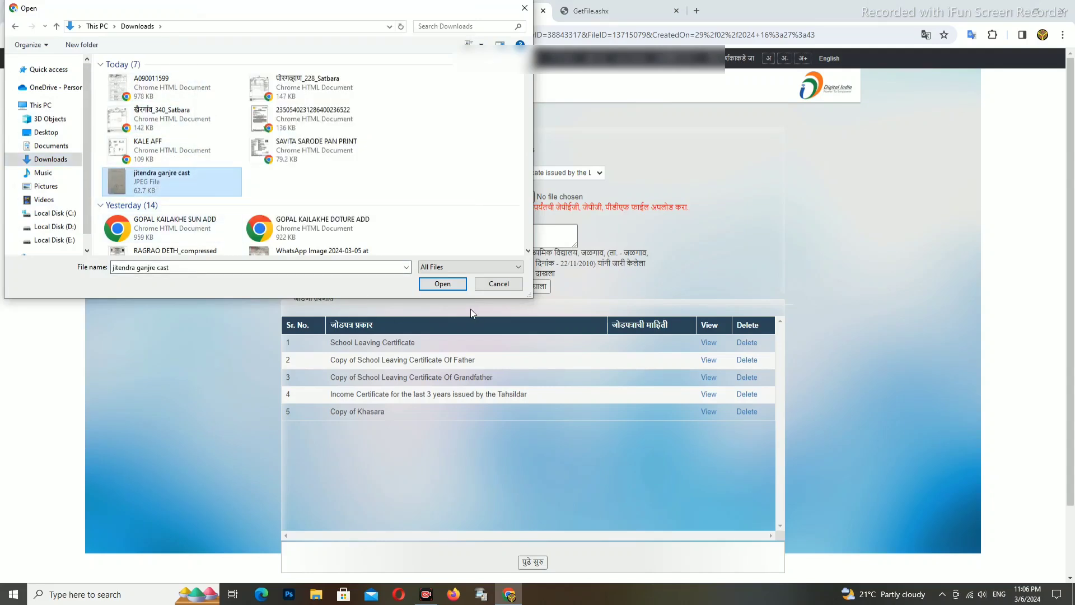
click(443, 284)
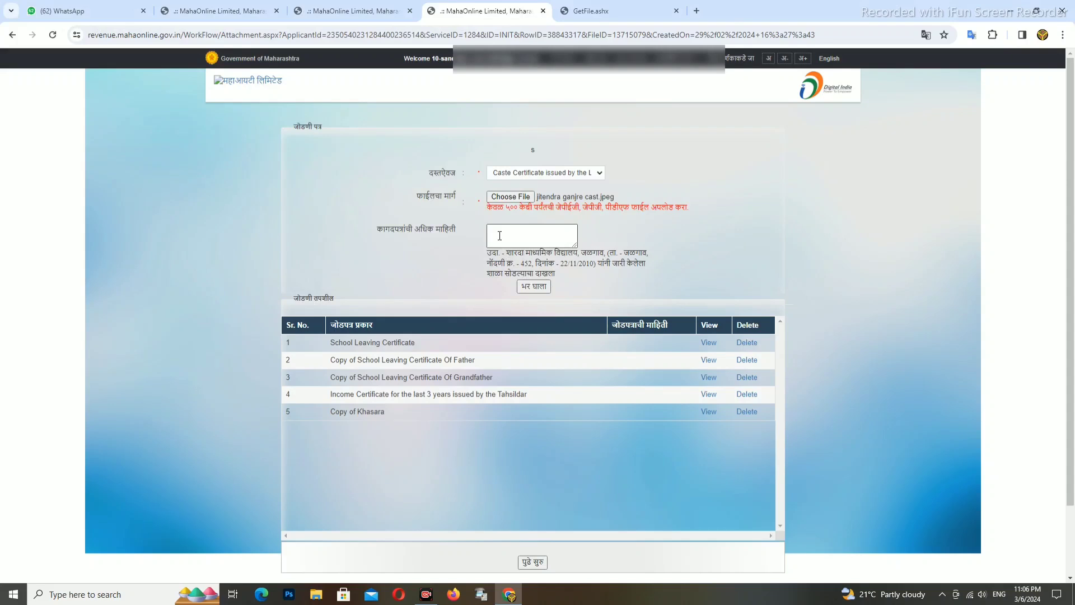
click(529, 287)
click(529, 289)
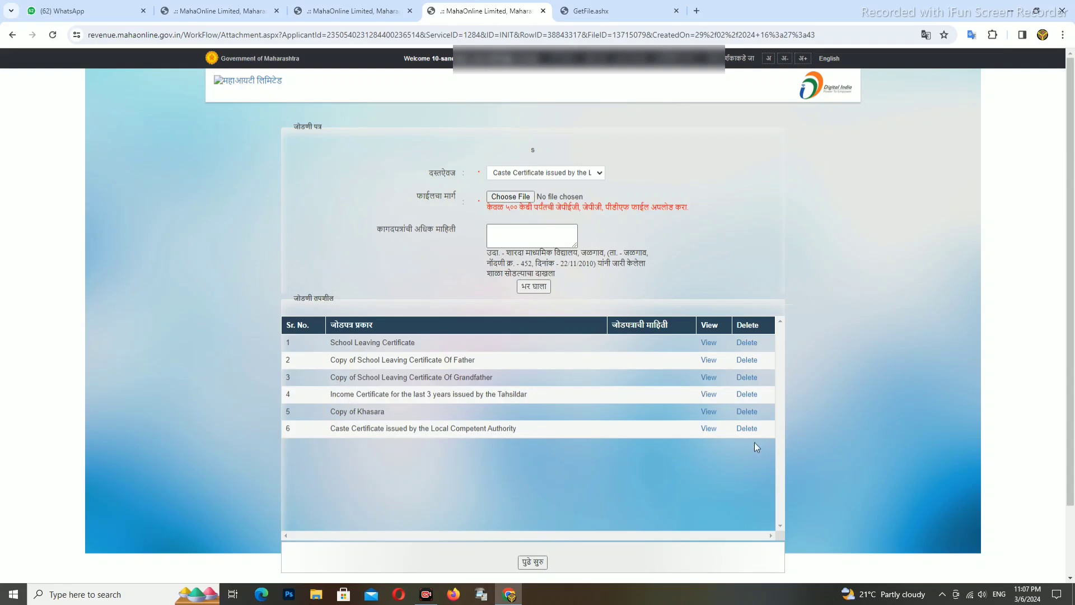
View the newly attached Caste Certificate issued by the Local Competent Authority and return to the attachment page.
click(709, 429)
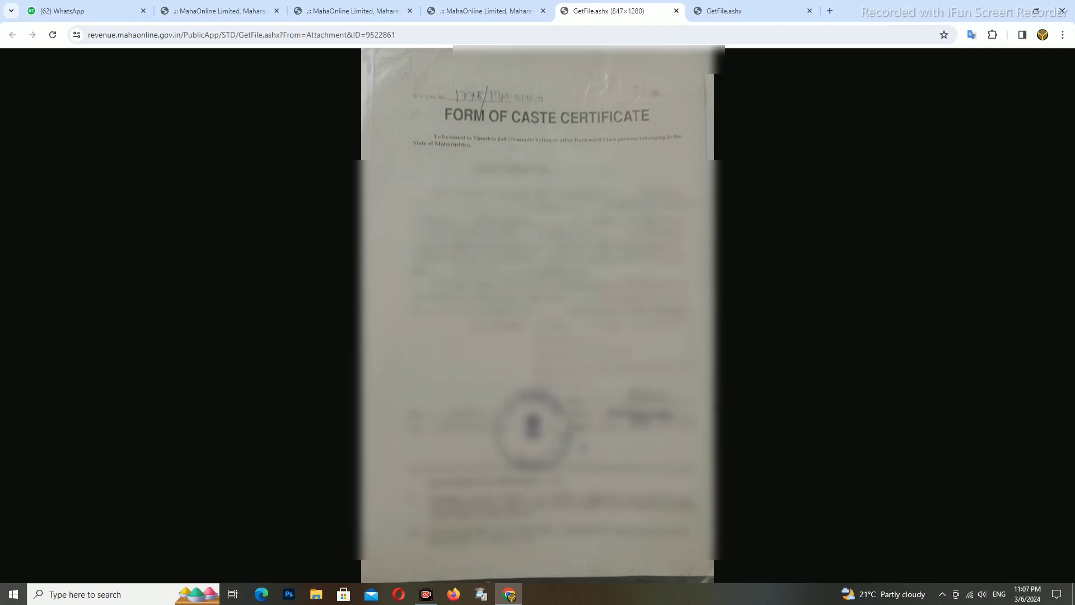
click(502, 5)
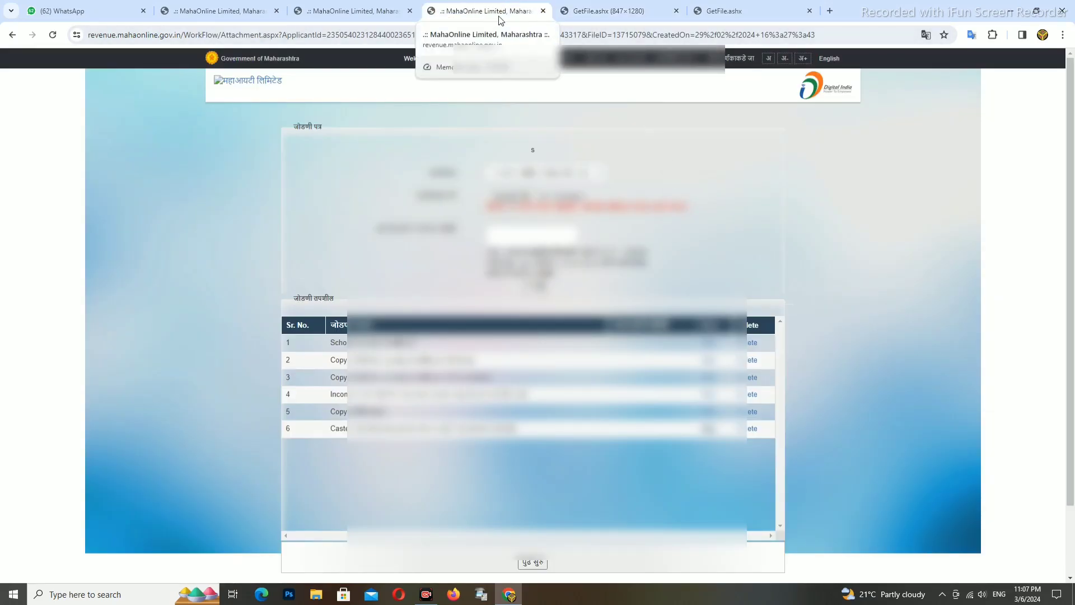
click(623, 12)
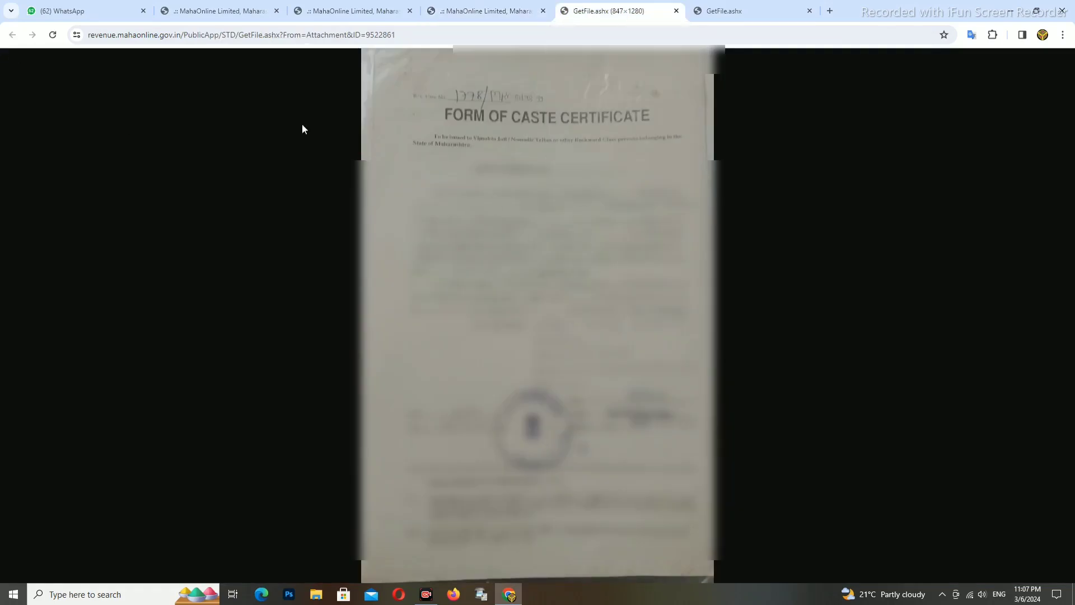
click(463, 10)
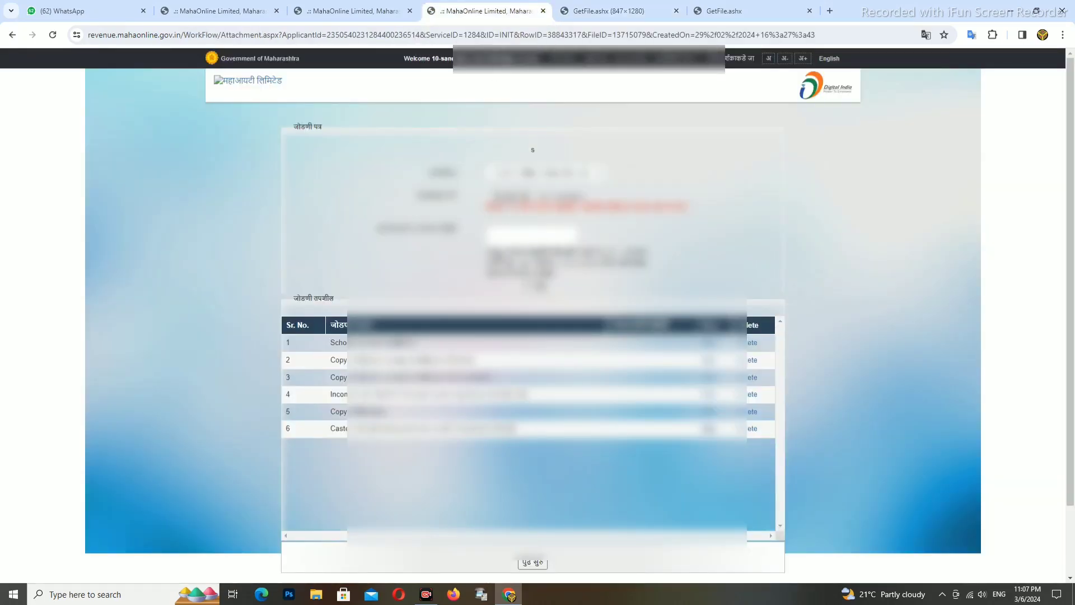
Proceed from the completed document attachments to the application's details page.
scroll(555, 379, down, 1)
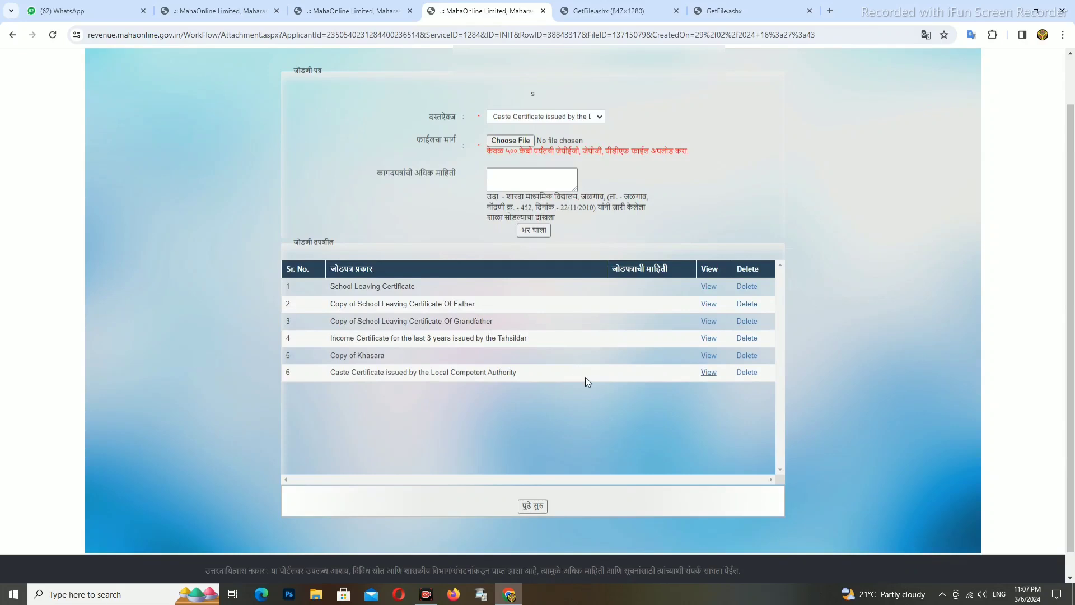
click(525, 117)
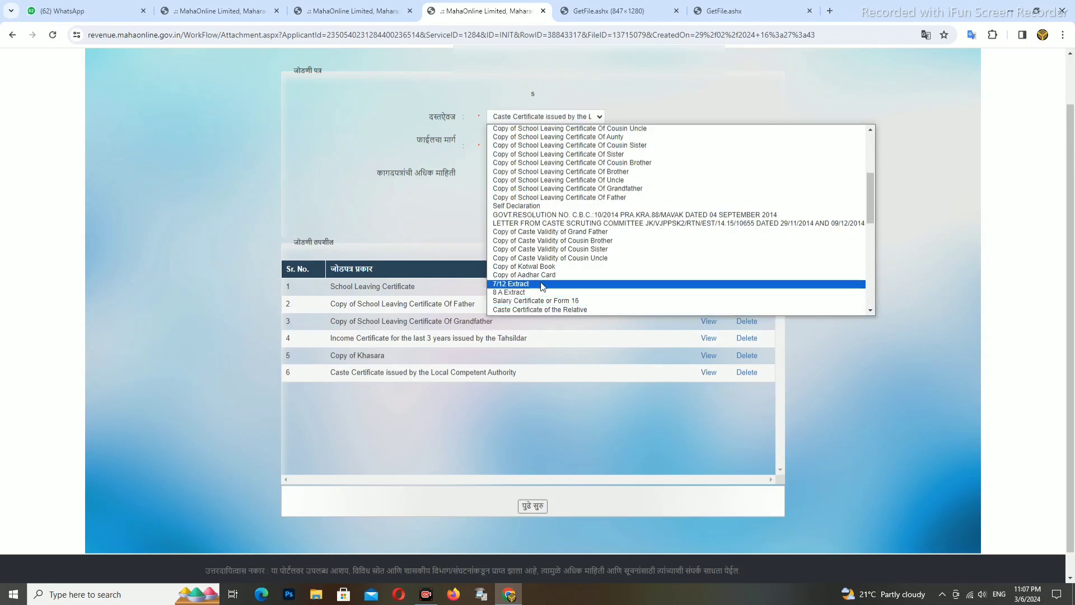
click(563, 412)
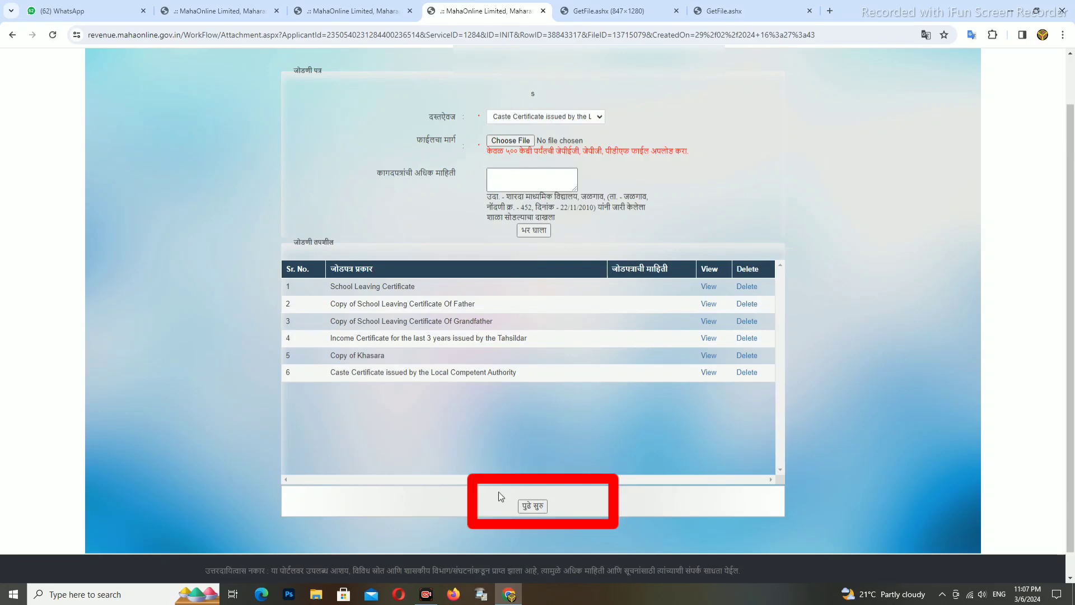
click(526, 507)
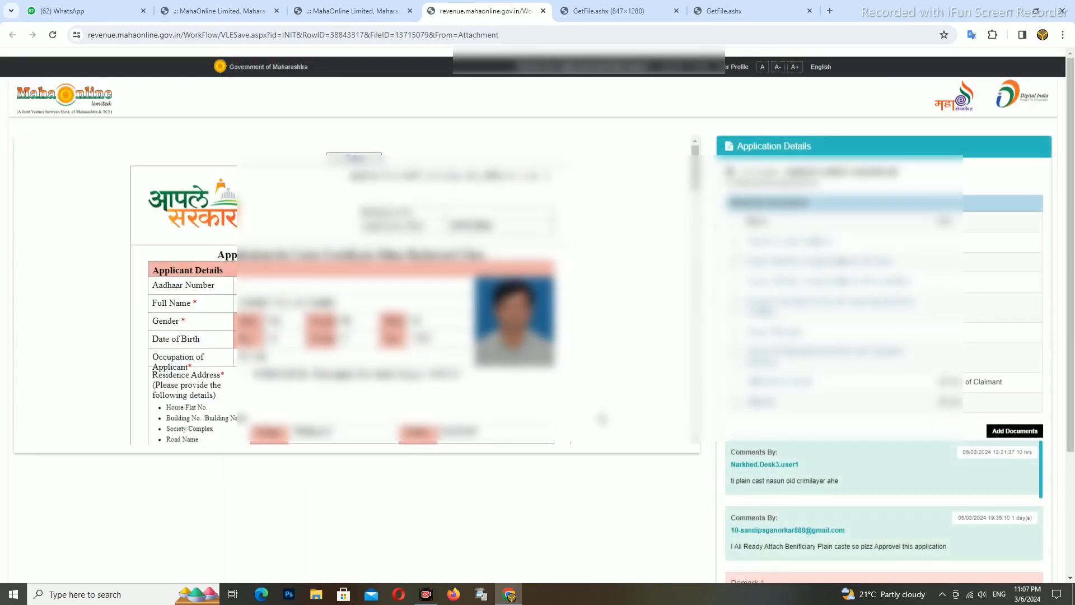
Enter the remark "I Attach Benificiary Plain caste so plzz approvel this application sir.." and send the application to Nayab Tehsildar.
scroll(756, 476, down, 3)
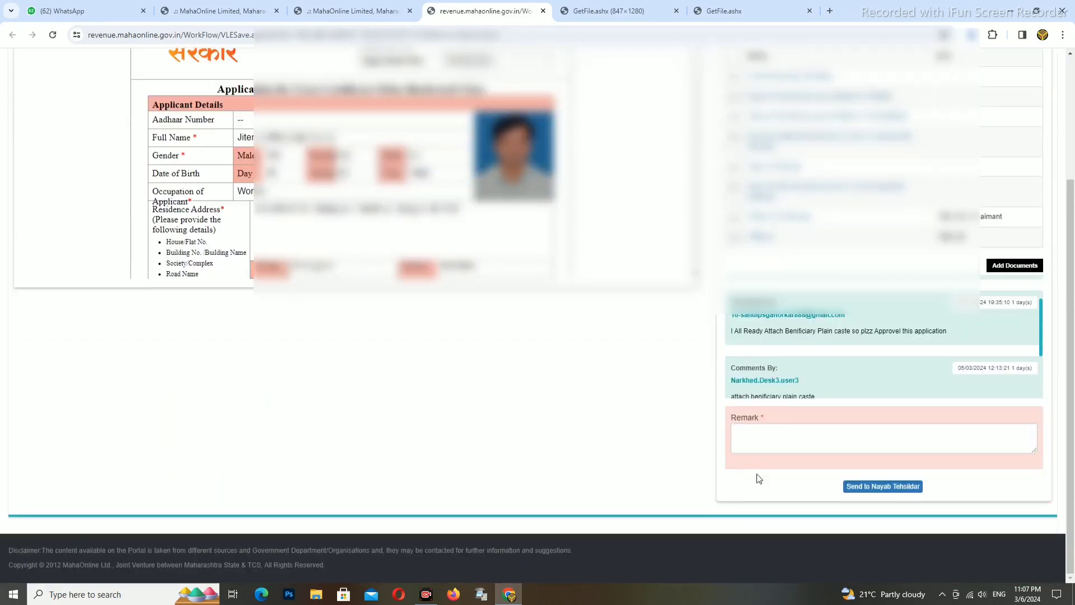
click(750, 439)
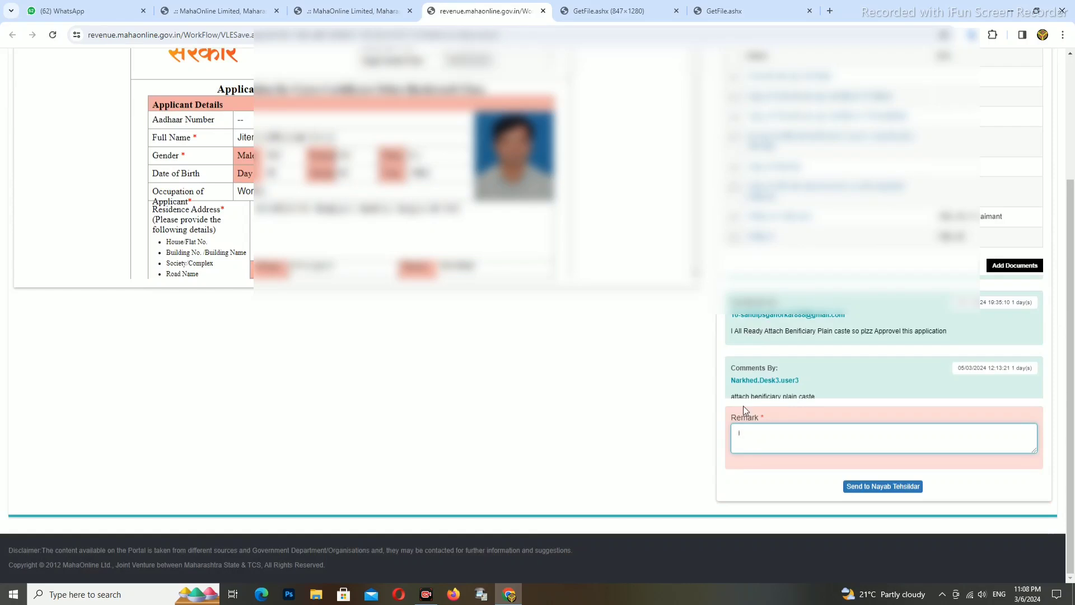
text(I re)
text(Attach Benificiary Plain caste so plzz approvel this application sir)
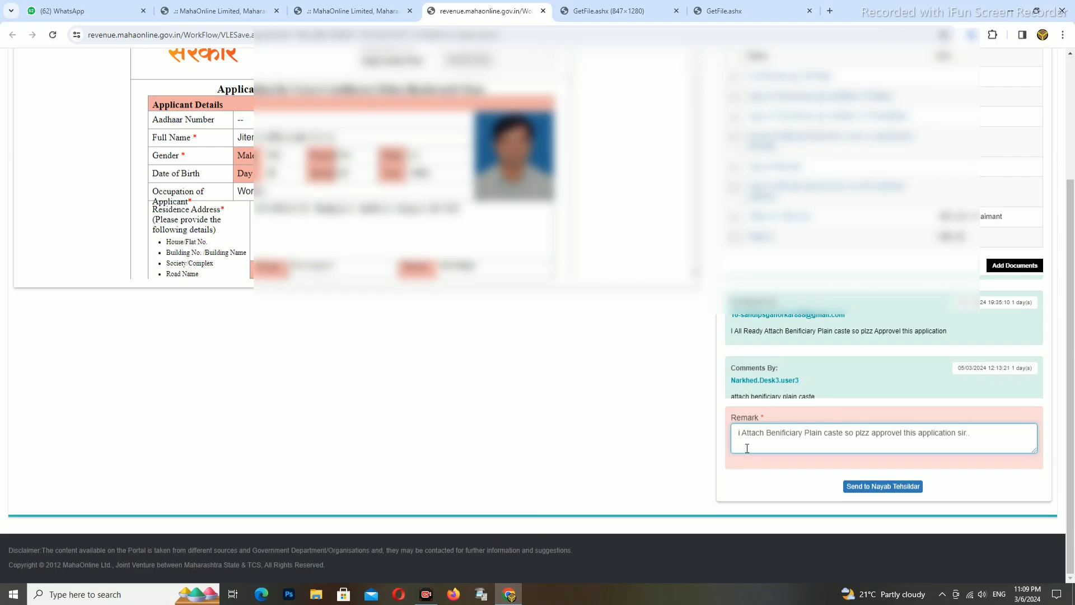
text(A)
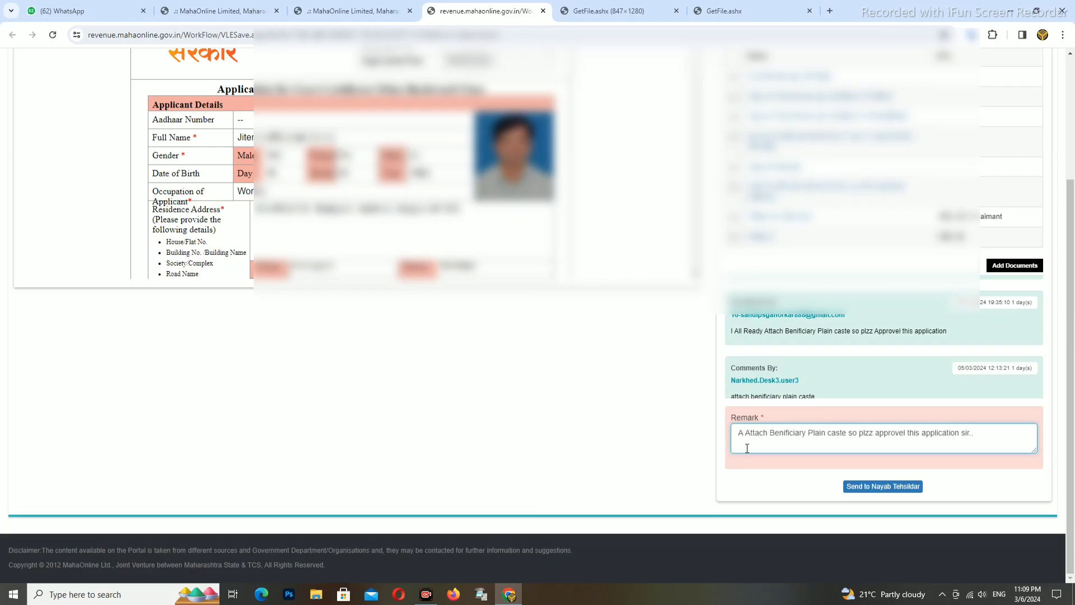
key(BackSpace)
key(BackSpace)
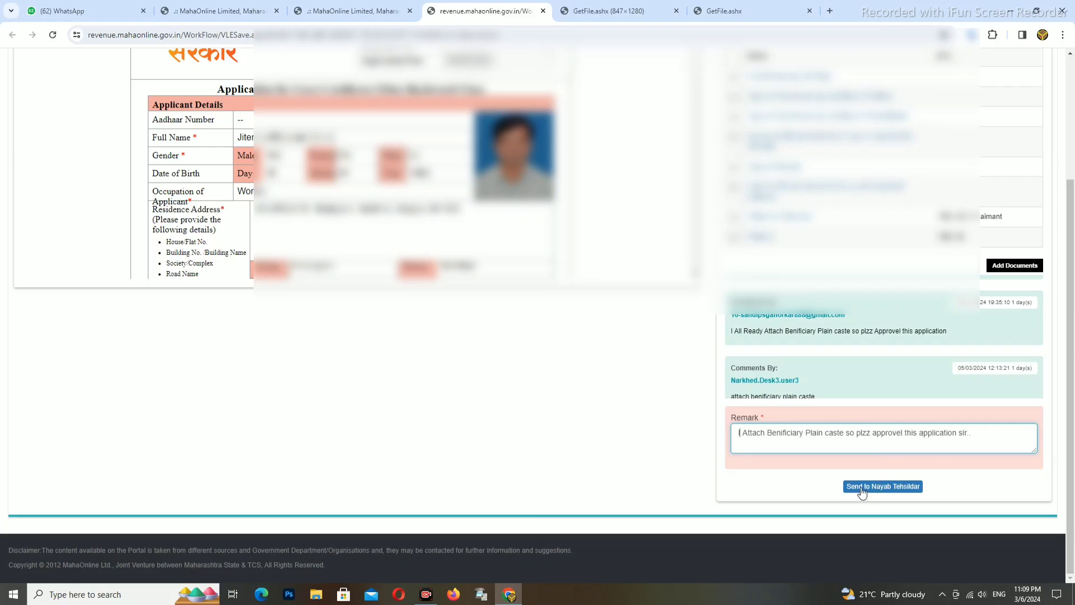
click(899, 488)
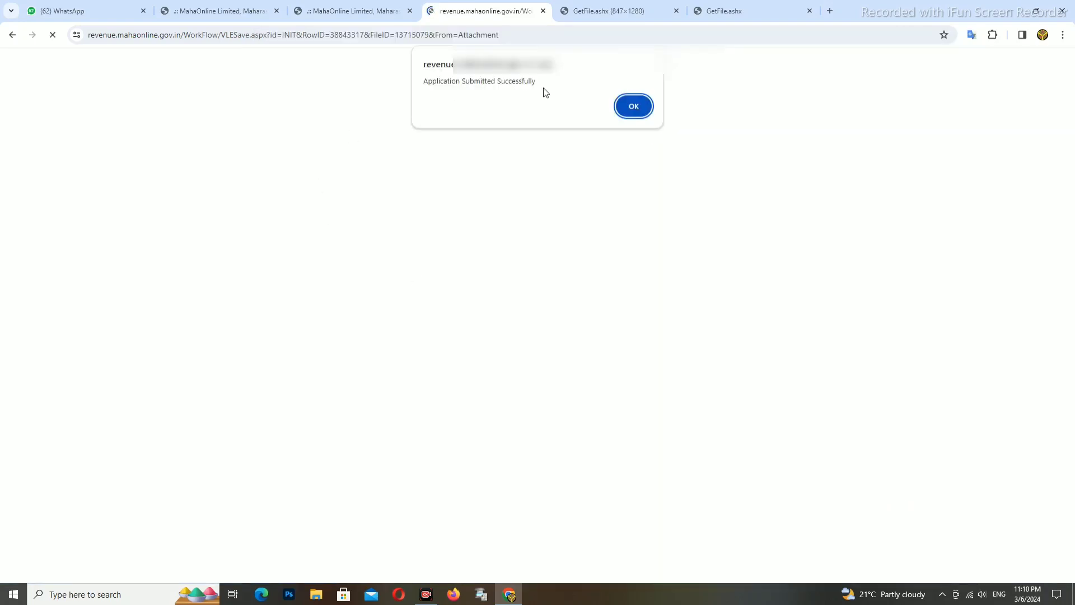
click(636, 112)
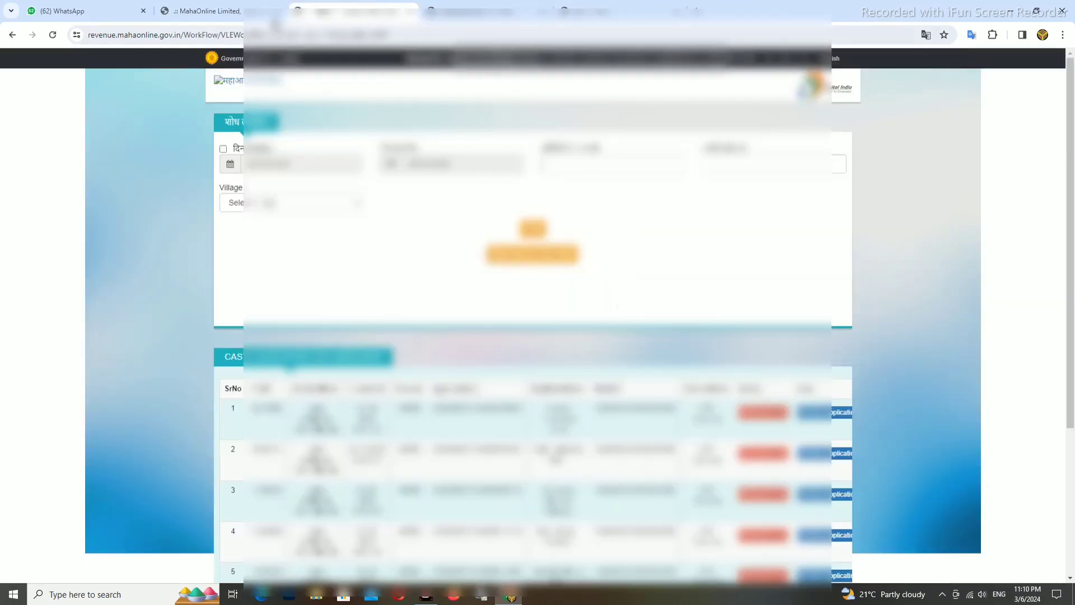
Return to the status page of submitted applications and reload it to check the pending application's current desk.
click(263, 14)
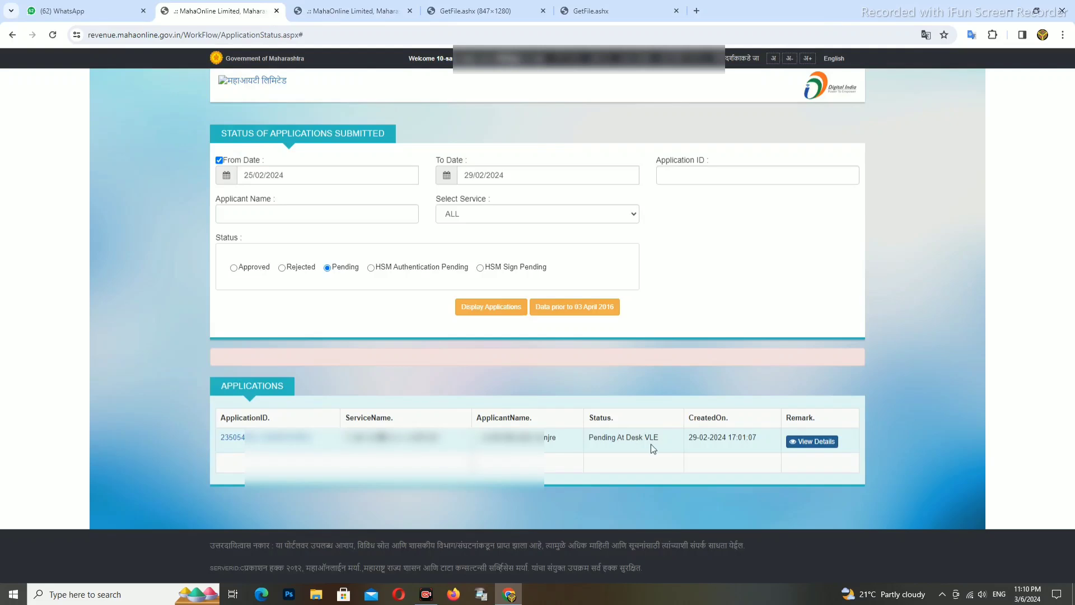
click(52, 36)
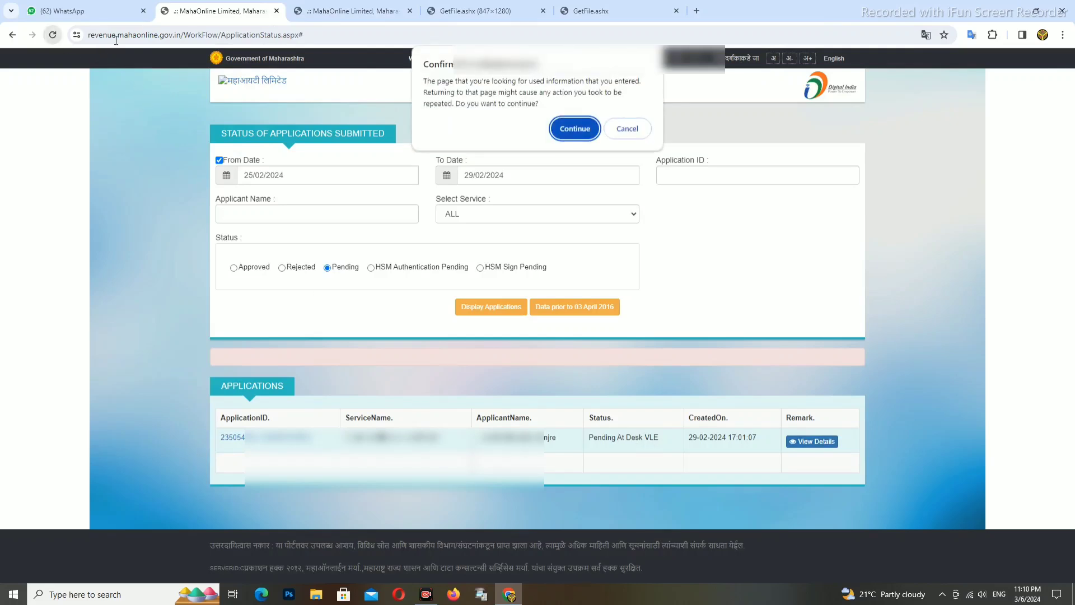
click(580, 128)
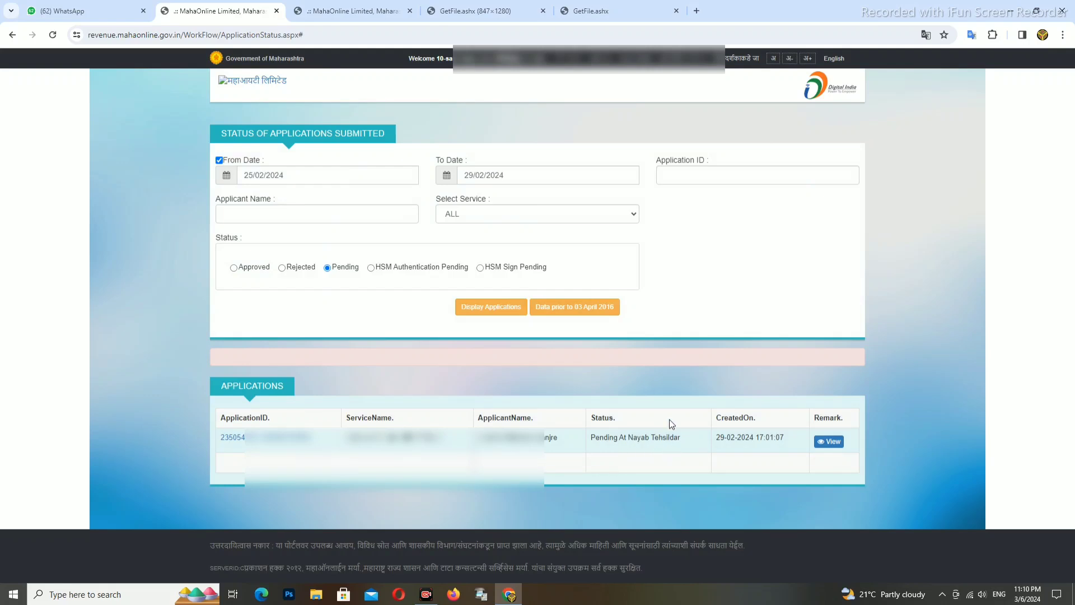
click(473, 175)
click(528, 305)
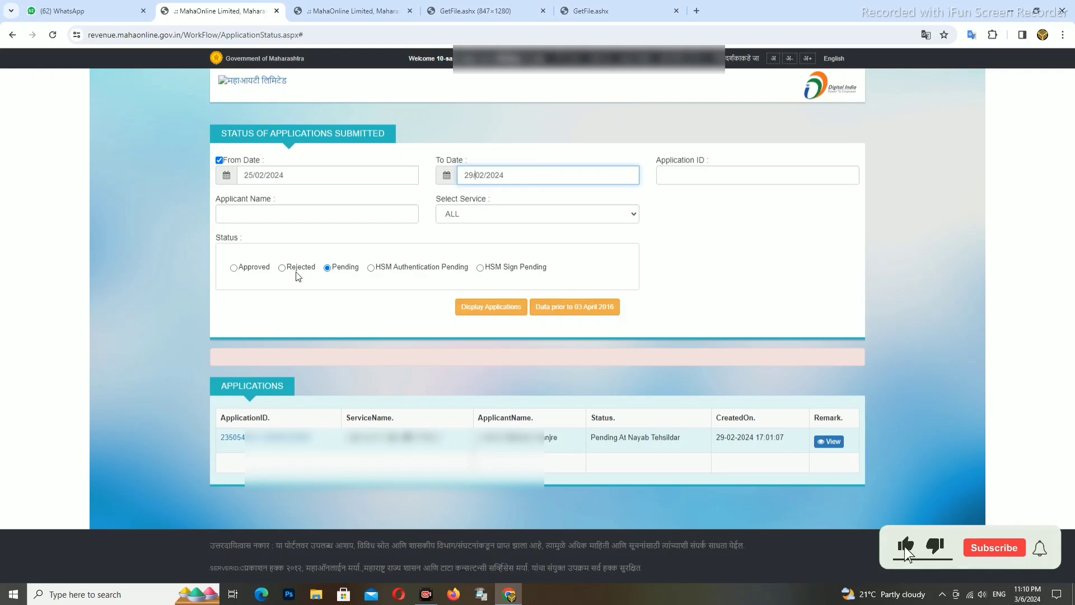
Display the approved applications and the pending ones submitted from 25/02/2024 to 29/02/2024.
click(235, 268)
click(472, 305)
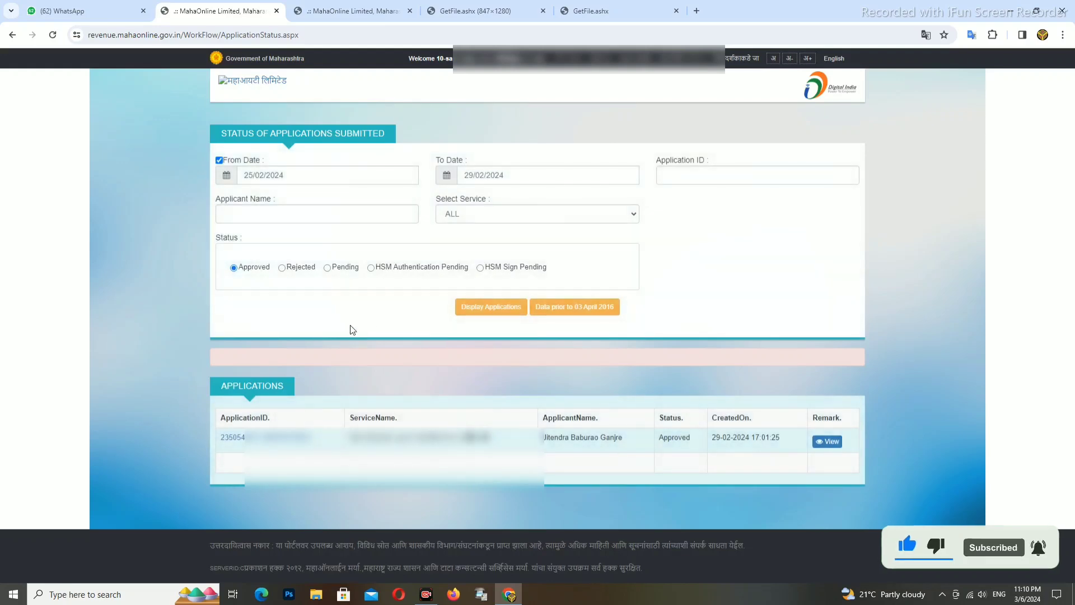
click(328, 268)
click(482, 309)
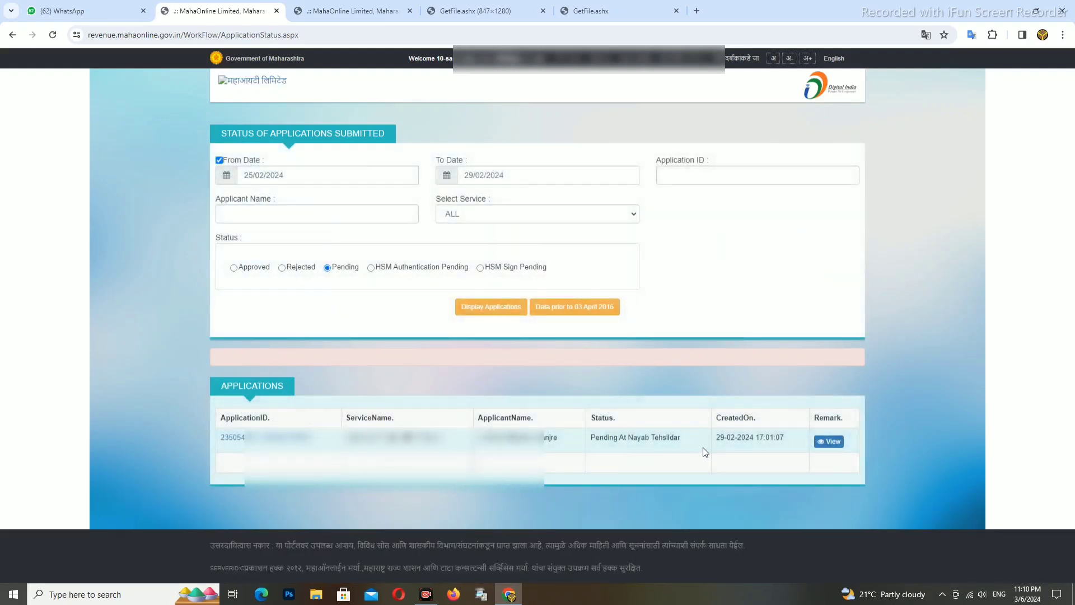